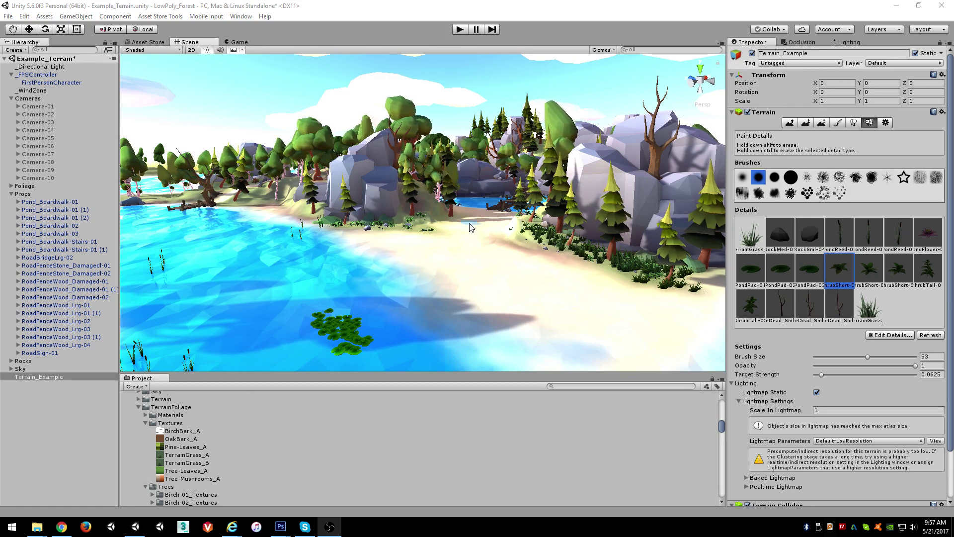
Survey the low-poly terrain scene, examining the beach, rocks, pines, undergrowth and the path to the pond boardwalk
mouse_move(488, 266)
right_mouse_down()
mouse_move(509, 268)
mouse_move(517, 284)
mouse_move(484, 279)
right_mouse_up()
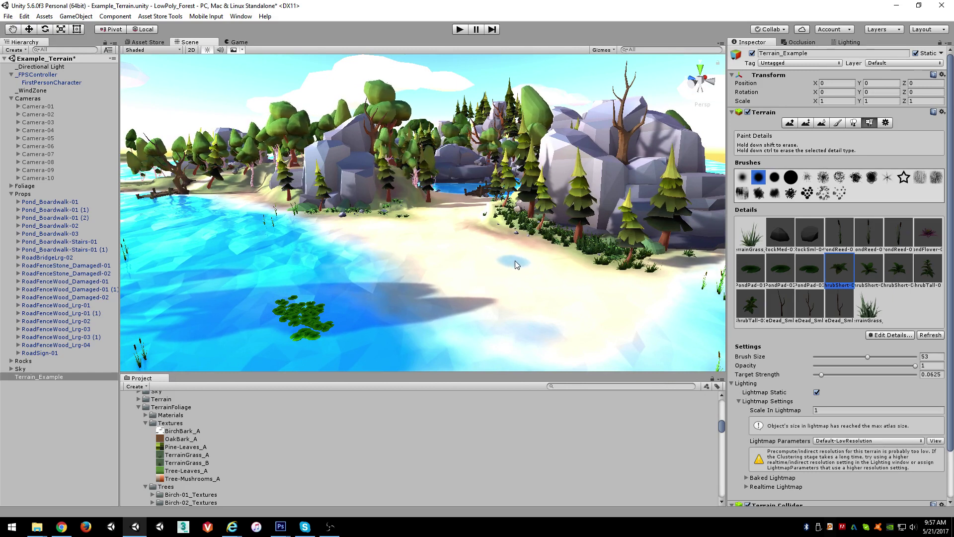
mouse_move(515, 261)
right_mouse_down()
mouse_move(496, 260)
mouse_move(517, 265)
right_mouse_up()
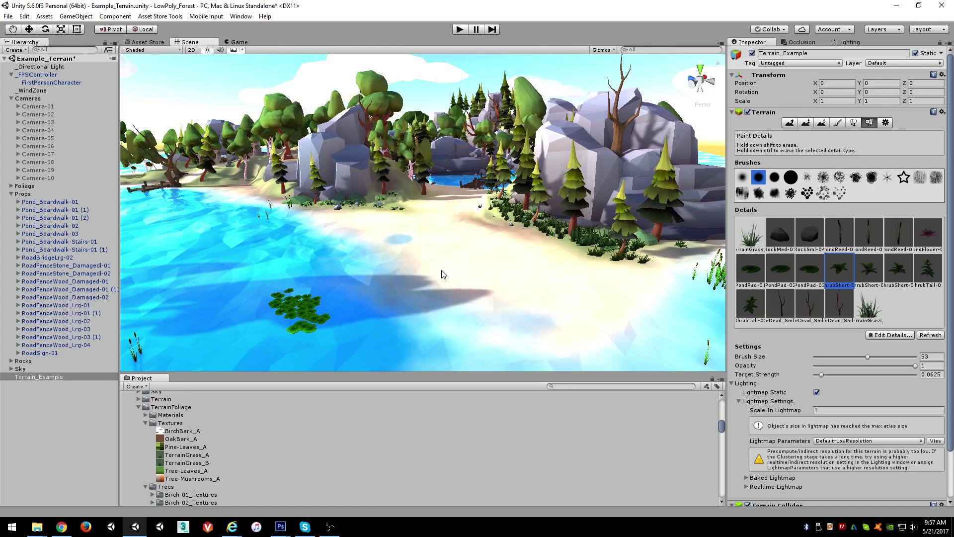
key("w")
mouse_move(496, 273)
right_mouse_down()
mouse_move(493, 237)
mouse_move(397, 254)
mouse_move(441, 286)
mouse_move(552, 274)
mouse_move(508, 261)
right_mouse_up()
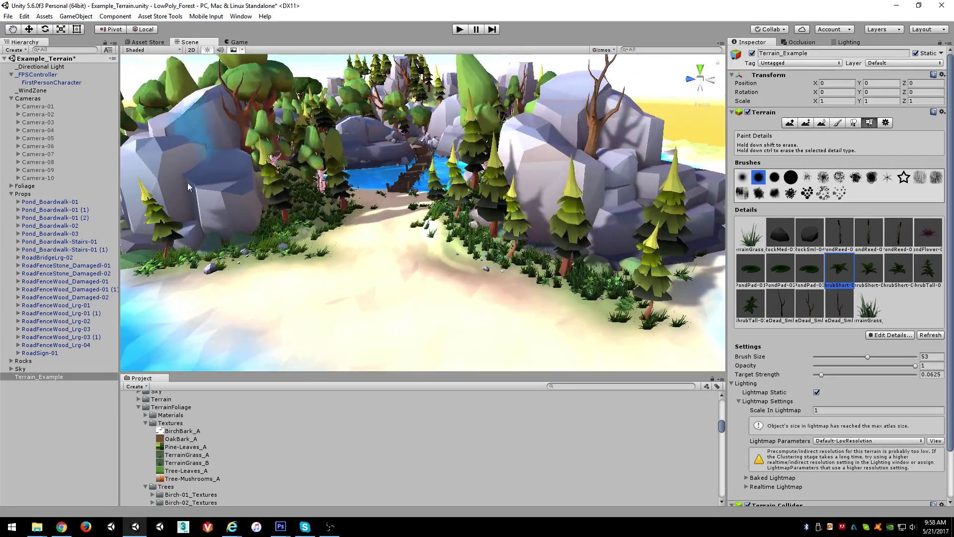
right_click_drag(439, 185, 492, 170)
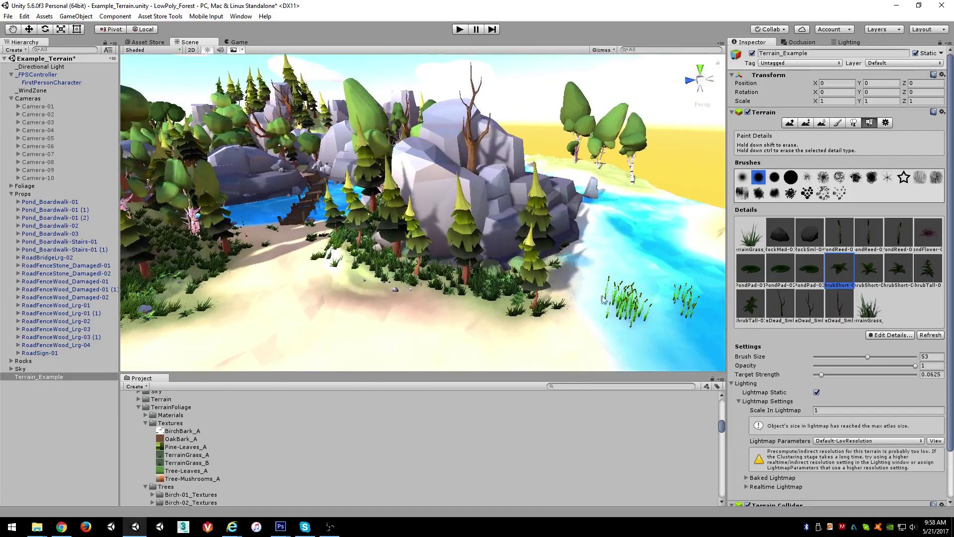
right_click_drag(548, 270, 496, 288)
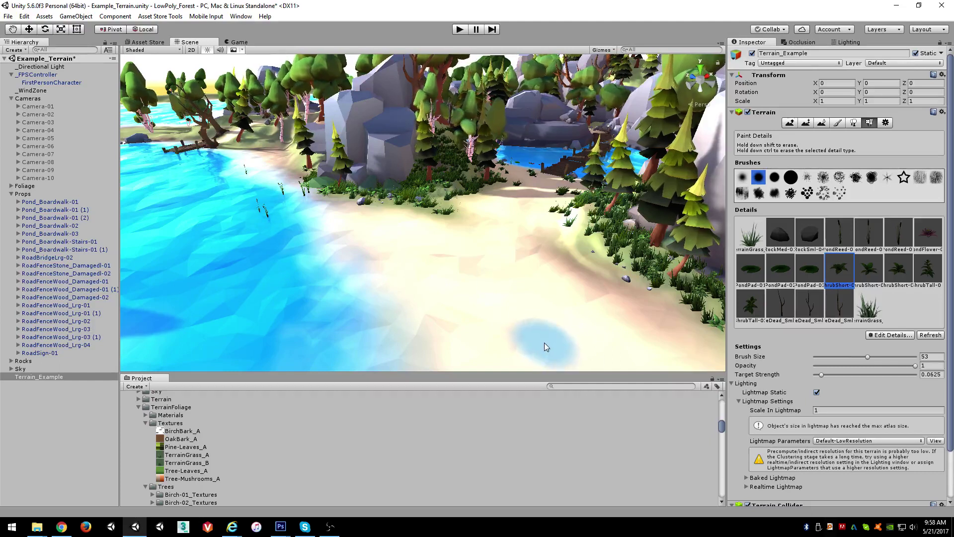
right_click_drag(543, 341, 417, 218)
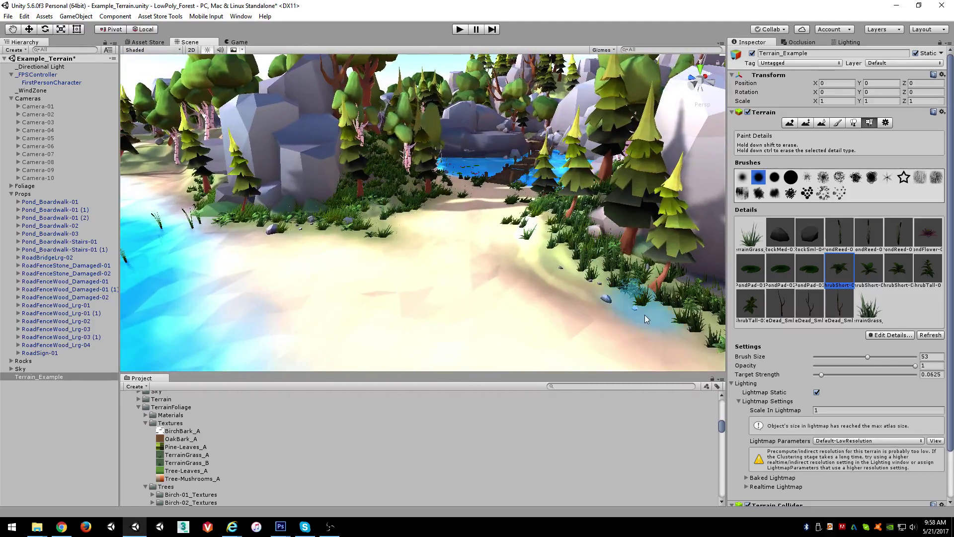
mouse_move(407, 275)
right_mouse_down()
mouse_move(453, 281)
mouse_move(420, 214)
right_mouse_up()
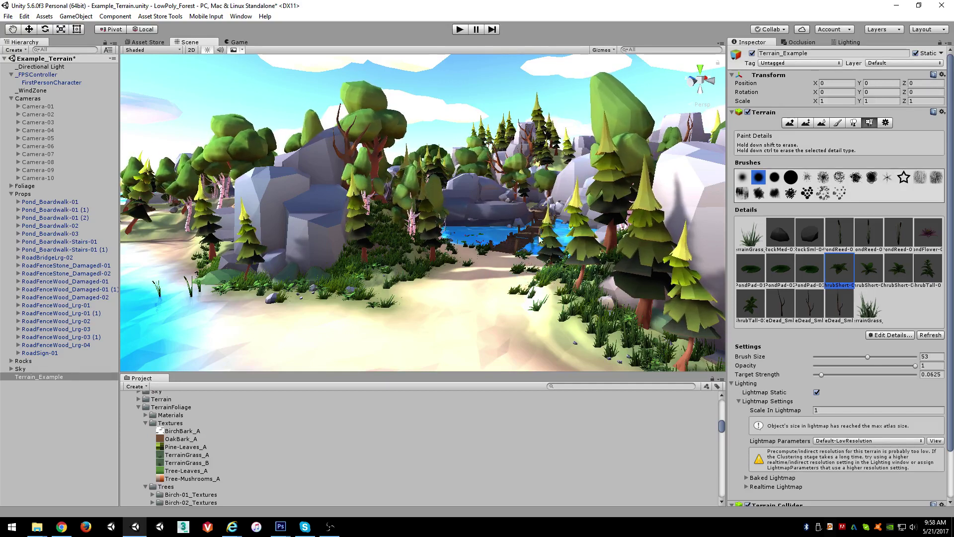
right_click_drag(556, 251, 520, 231)
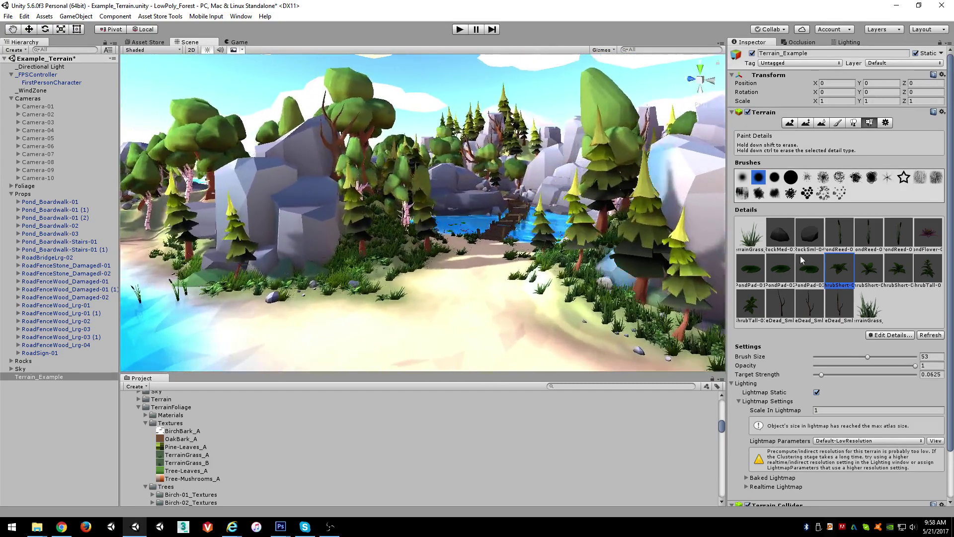
Switch the terrain to Paint Texture with the blue texture and show the size 53 brush over the beach
left_click(838, 123)
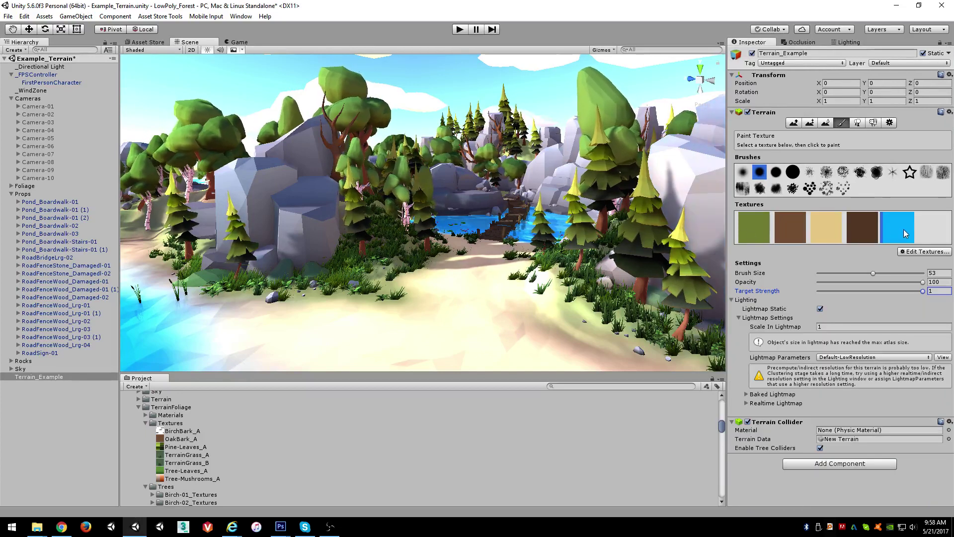
mouse_move(469, 284)
right_mouse_down()
mouse_move(366, 334)
mouse_move(202, 325)
mouse_move(234, 330)
mouse_move(387, 298)
mouse_move(502, 260)
mouse_move(508, 227)
mouse_move(711, 233)
mouse_move(341, 249)
mouse_move(262, 231)
mouse_move(485, 247)
mouse_move(466, 270)
mouse_move(645, 278)
mouse_move(724, 293)
right_mouse_up()
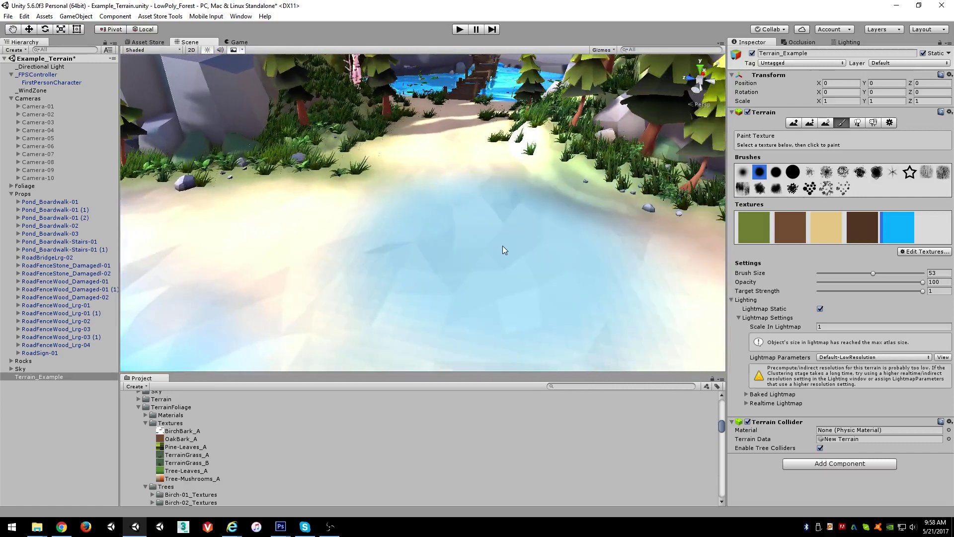
mouse_move(505, 249)
right_mouse_down()
mouse_move(482, 238)
mouse_move(477, 218)
mouse_move(451, 210)
right_mouse_up()
mouse_move(451, 210)
left_mouse_down()
mouse_move(455, 216)
mouse_move(434, 220)
mouse_move(452, 248)
mouse_move(439, 265)
left_mouse_up()
mouse_move(439, 264)
right_mouse_down()
mouse_move(486, 271)
mouse_move(496, 253)
mouse_move(499, 294)
mouse_move(532, 300)
mouse_move(508, 305)
right_mouse_up()
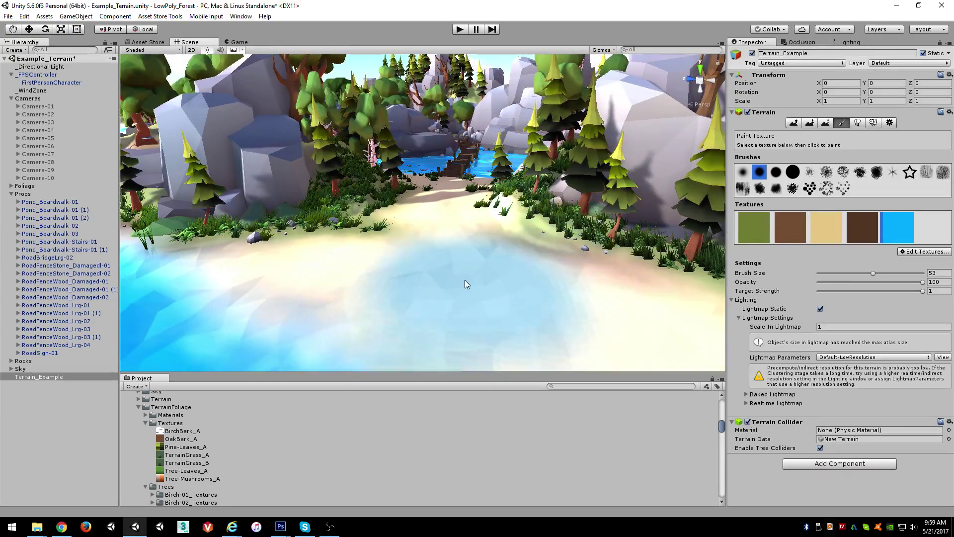
mouse_move(373, 300)
left_mouse_down()
mouse_move(427, 291)
mouse_move(676, 318)
left_mouse_up()
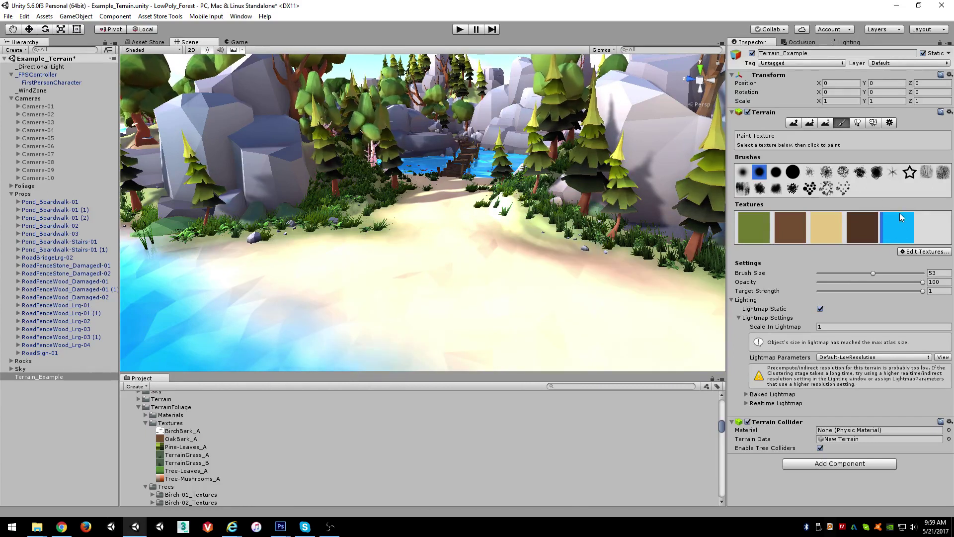
mouse_move(517, 249)
right_mouse_down()
mouse_move(451, 256)
mouse_move(544, 232)
mouse_move(539, 249)
right_mouse_up()
left_click_drag(355, 289, 425, 298)
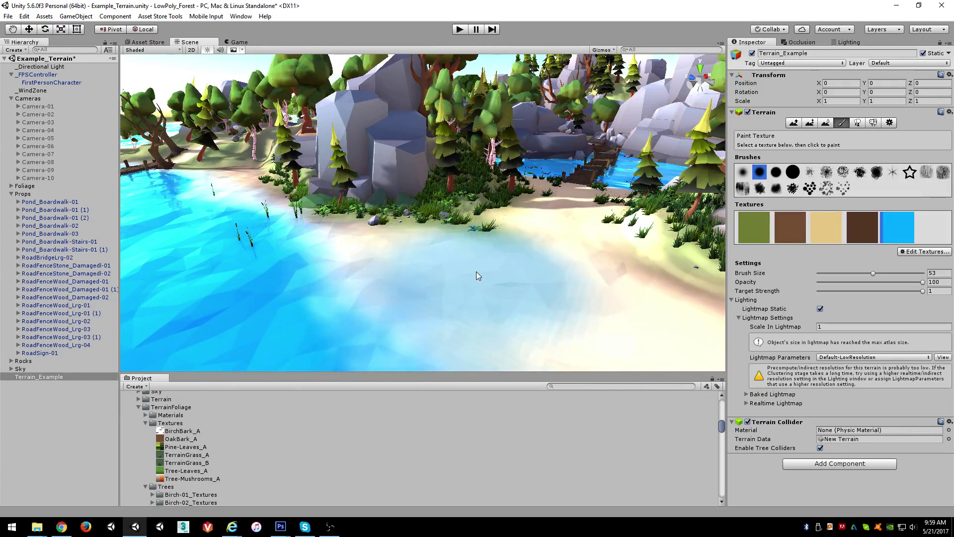
mouse_move(476, 272)
left_mouse_down("alt")
mouse_move(413, 273)
mouse_move(447, 271)
mouse_move(548, 315)
mouse_move(437, 316)
mouse_move(570, 282)
mouse_move(550, 280)
left_mouse_up("alt")
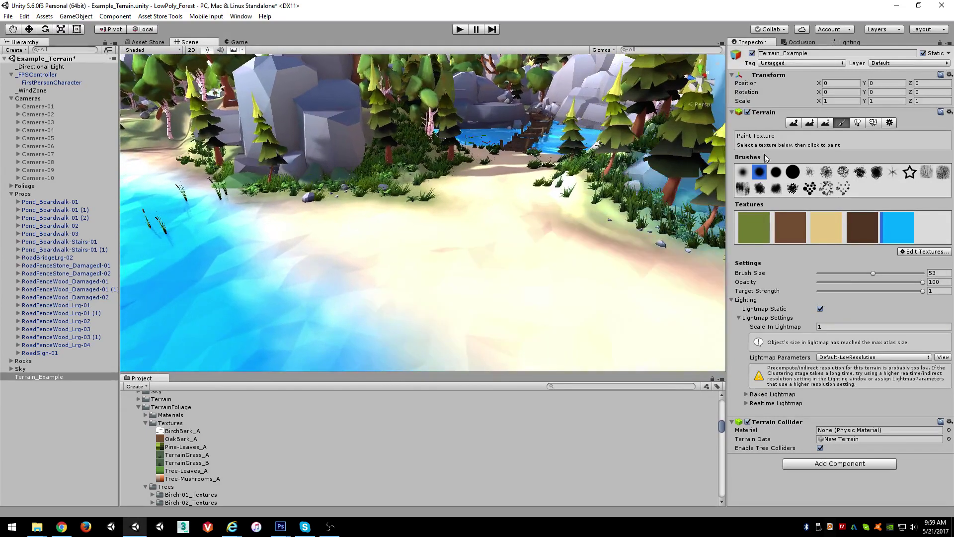
Choose Oak-03 for placing trees on the terrain, with brush size 1 and tree density 13
left_click(858, 122)
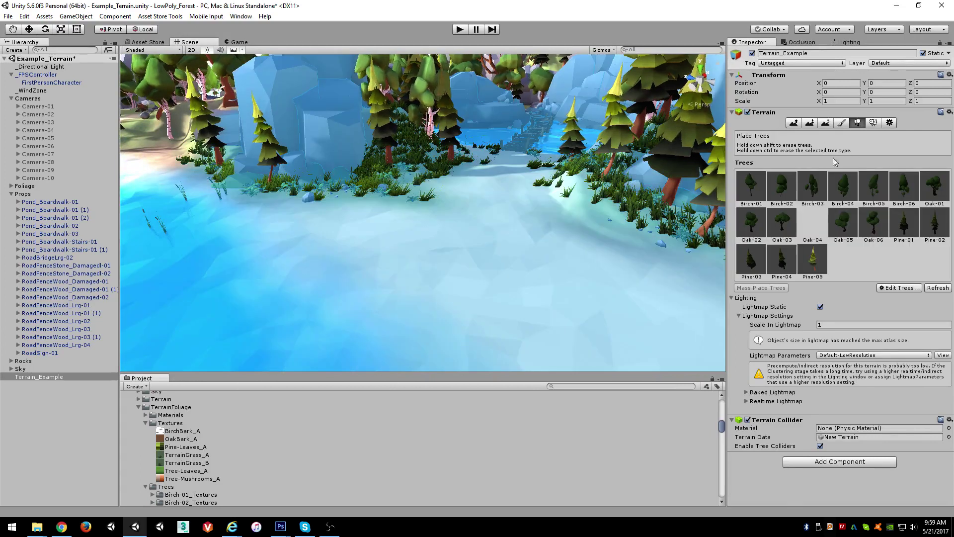
left_click(840, 221)
left_click(780, 224)
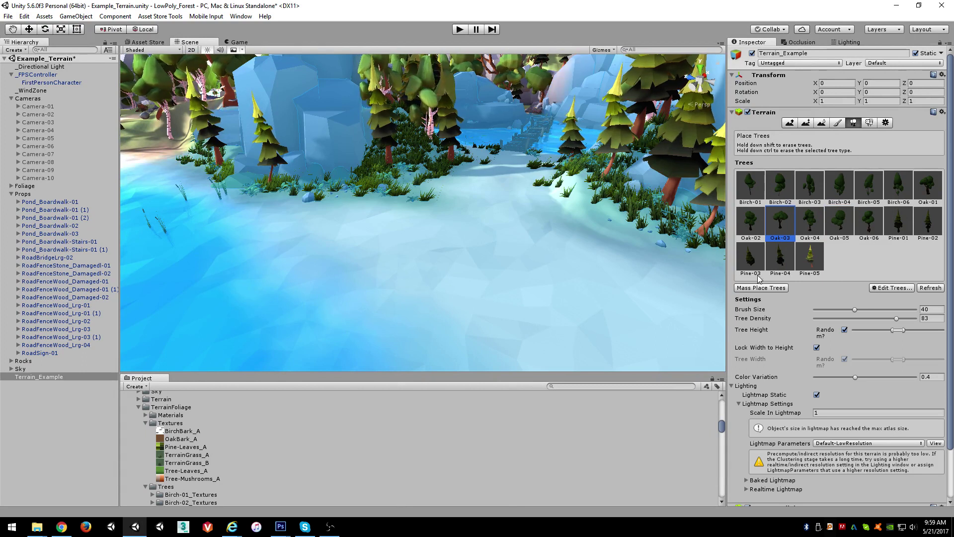
scroll(572, 245, "down", 2)
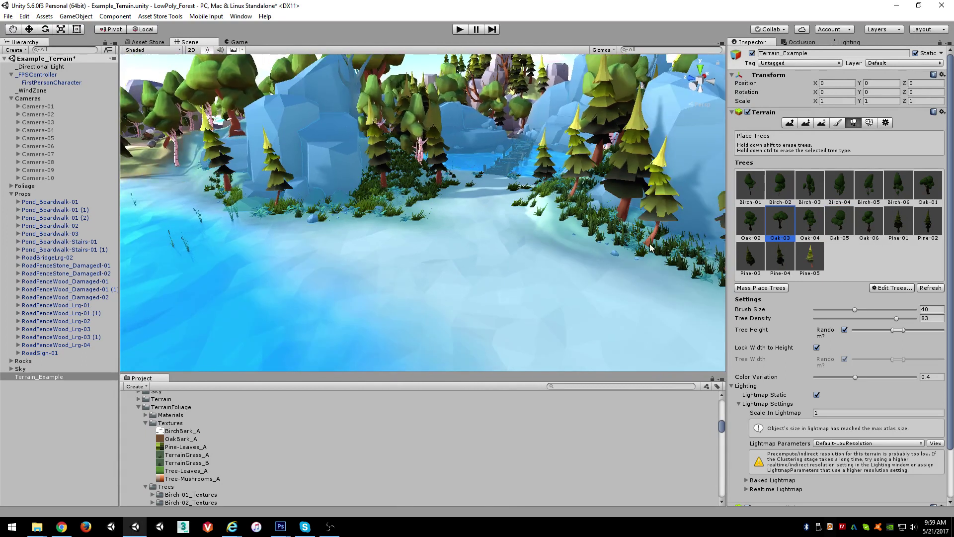
left_click(815, 310)
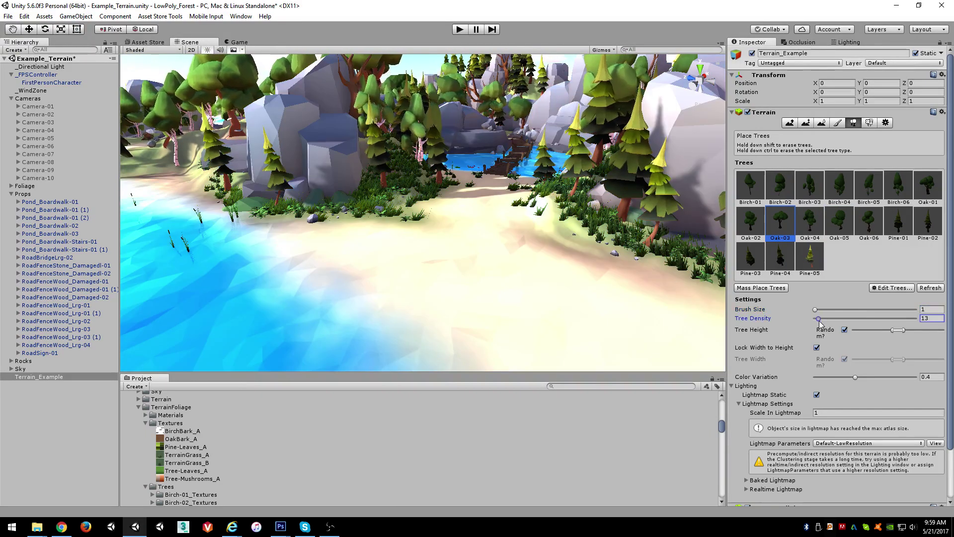
left_click_drag(519, 263, 494, 278, "alt")
left_click_drag(443, 249, 438, 236, "alt")
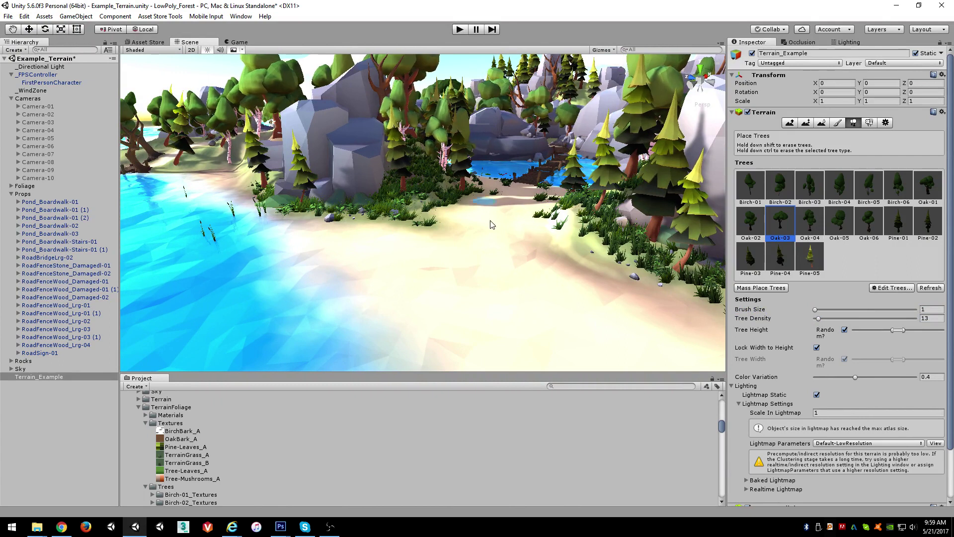
Open the terrain's Birch-01 tree entry, locate its prefab among the project assets and select the Birch-04 prefab
double_click(751, 188)
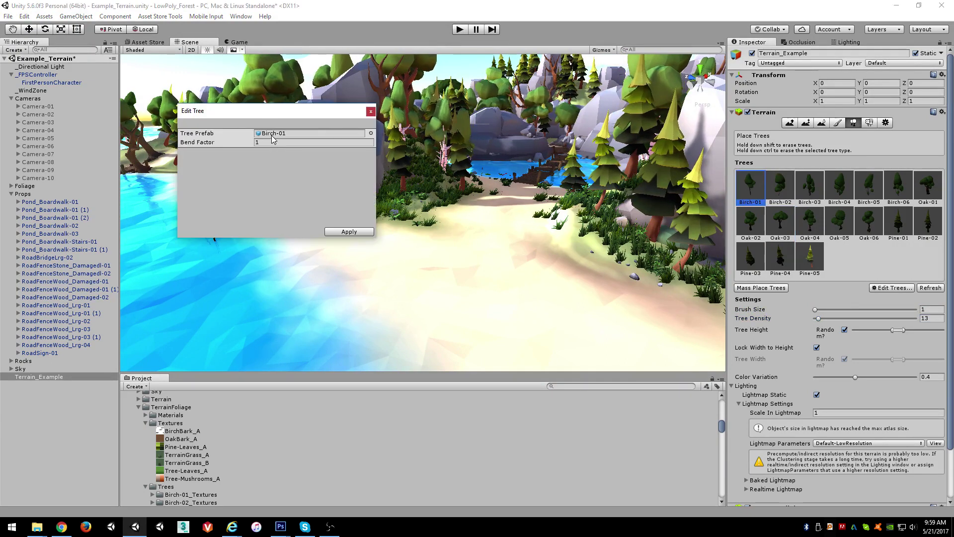
left_click(269, 133)
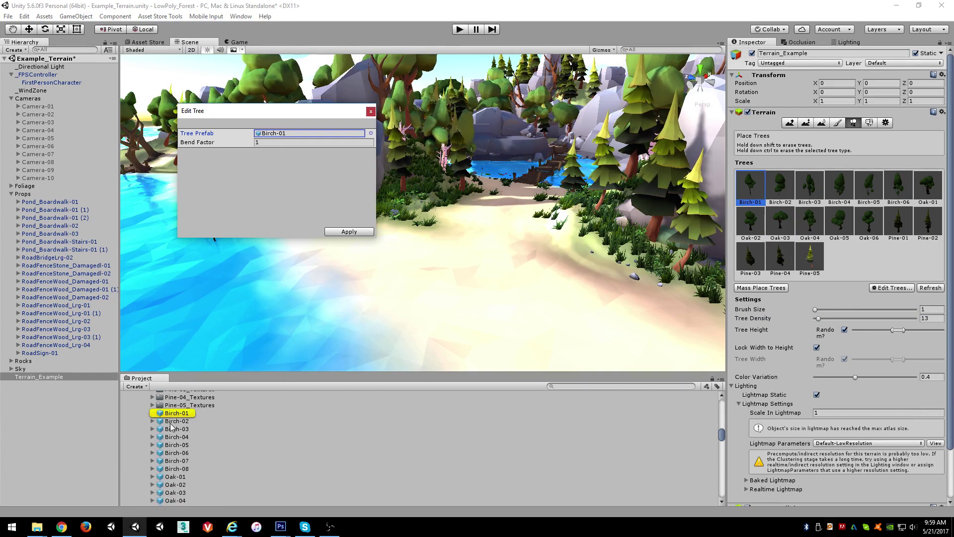
left_click(169, 421)
key("Down")
key("Down")
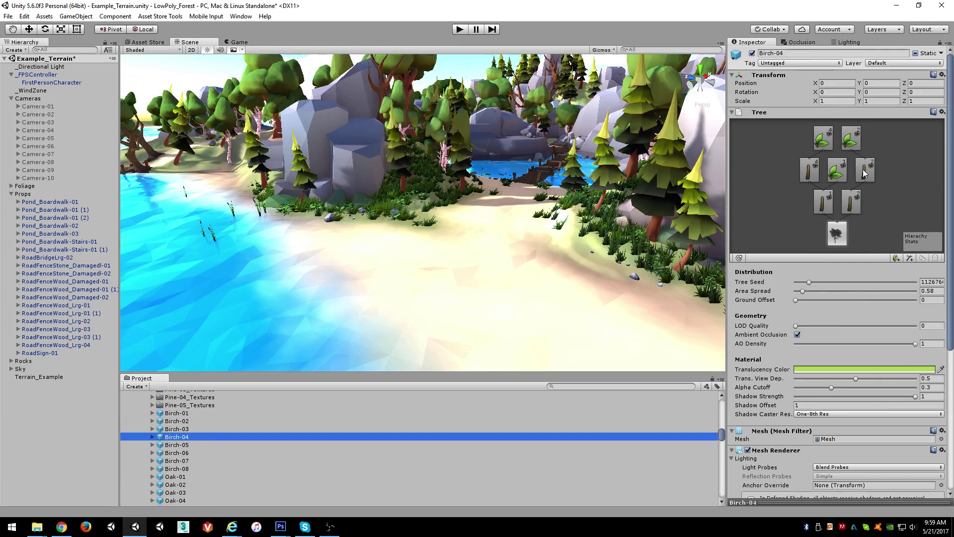
Inspect the leaf groups of the Birch-04 tree and locate the Birch-Bush-09 mesh asset that one of them uses
right_click_drag(540, 254, 716, 253)
right_click_drag(429, 208, 663, 165)
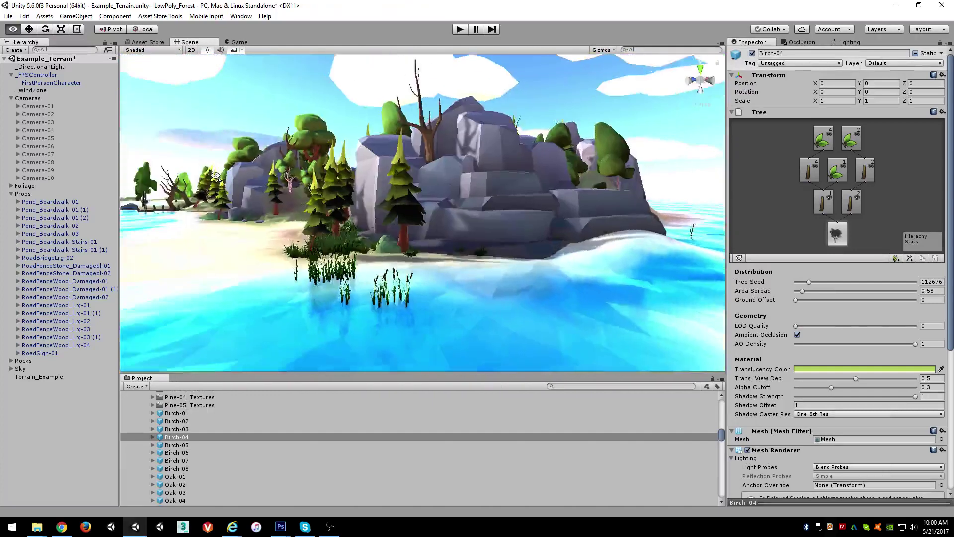
right_click_drag(279, 159, 282, 224)
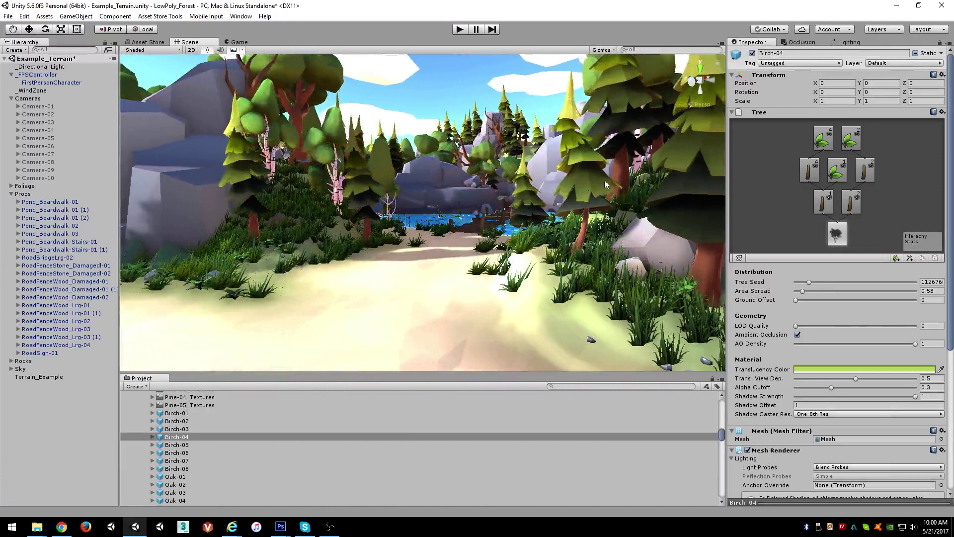
left_click(821, 131)
left_click(837, 170)
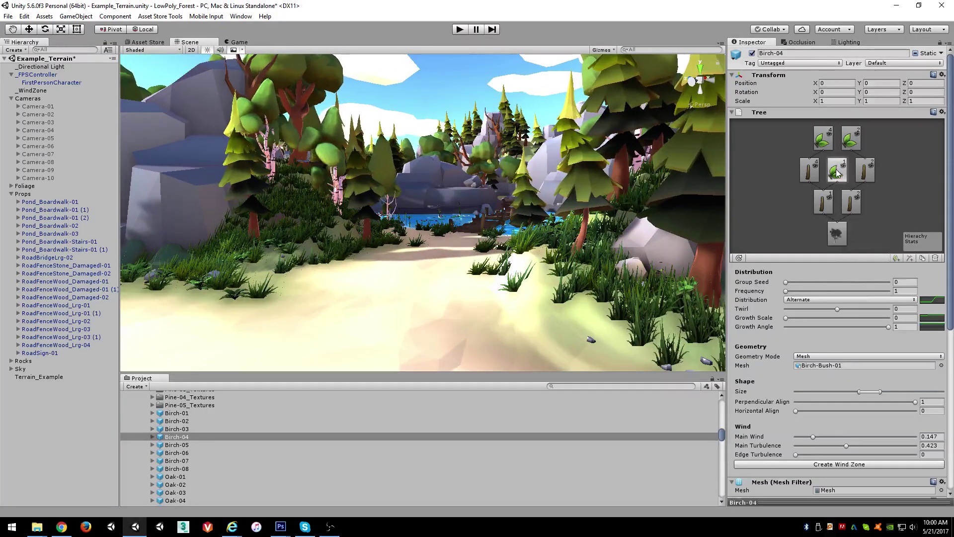
left_click(849, 143)
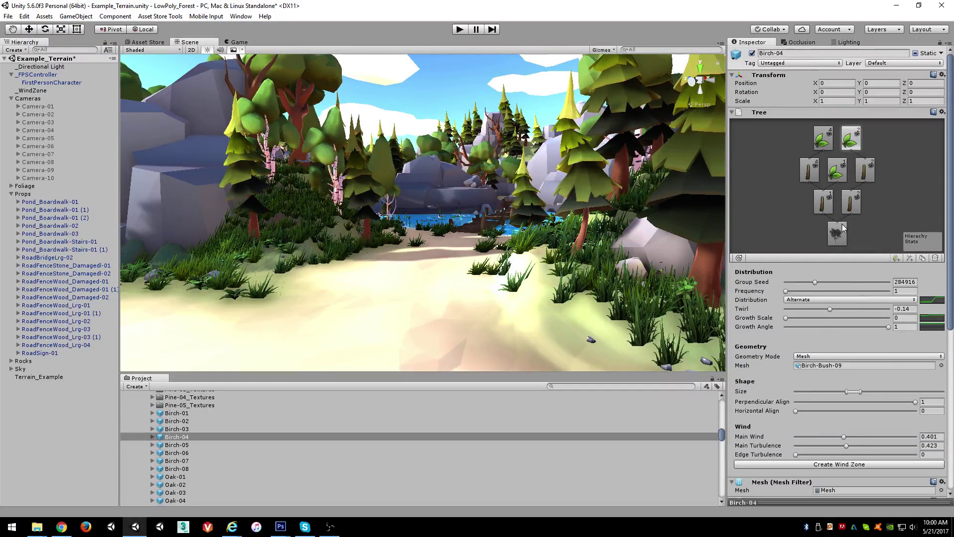
left_click(813, 364)
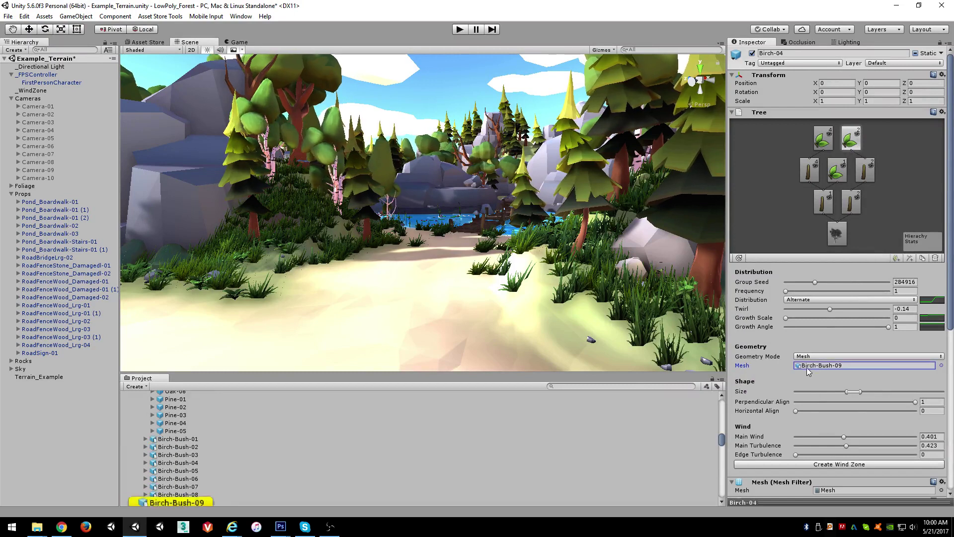
Show the Birch-Bush-01 model in an enlarged preview and rotate it to examine its shape
left_click(177, 439)
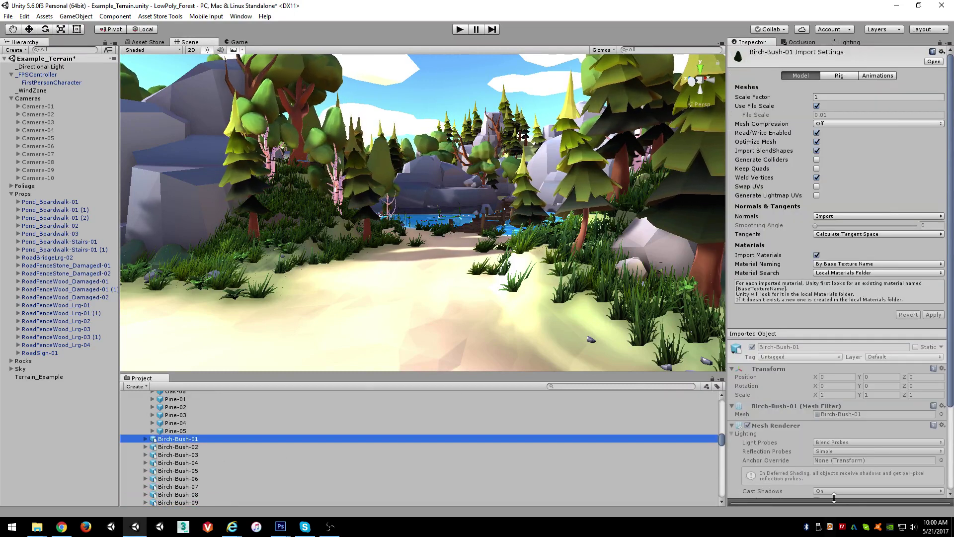
left_click_drag(833, 497, 813, 308)
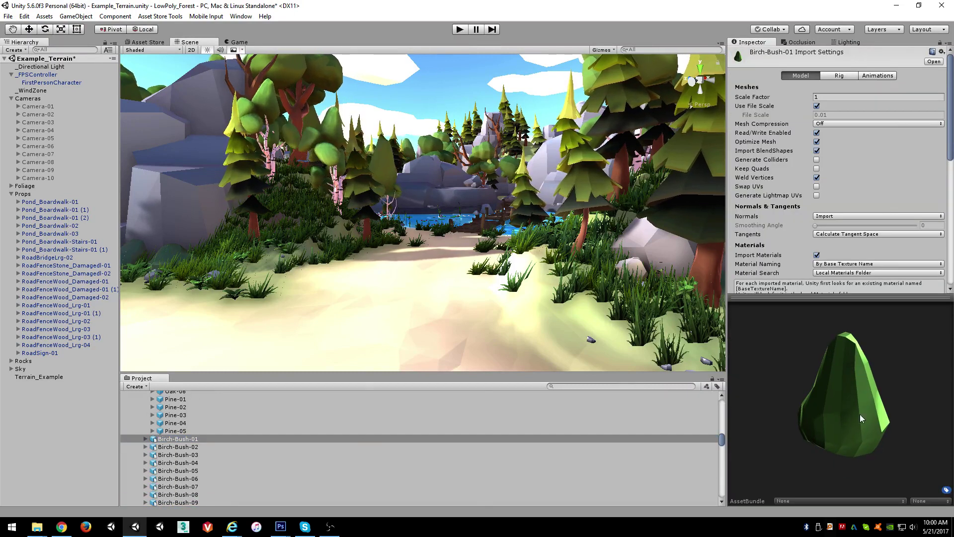
left_click_drag(838, 416, 746, 403)
Preview several other Birch-Bush models, including Birch-Bush-05 and Birch-Bush-06, and rotate the Oak-Bush-02 model
left_click(188, 472)
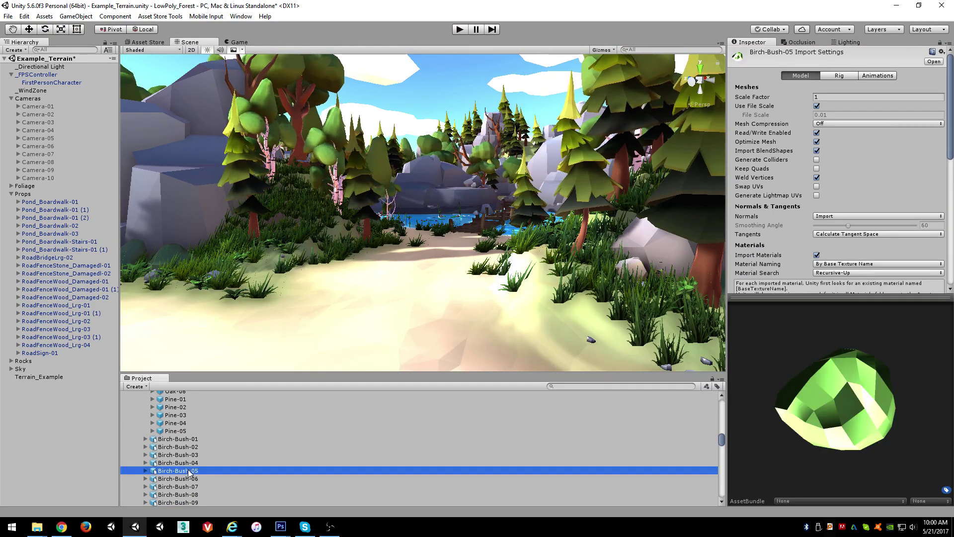
left_click(177, 448)
left_click(184, 473)
left_click(185, 479)
scroll(185, 482, "down", 3)
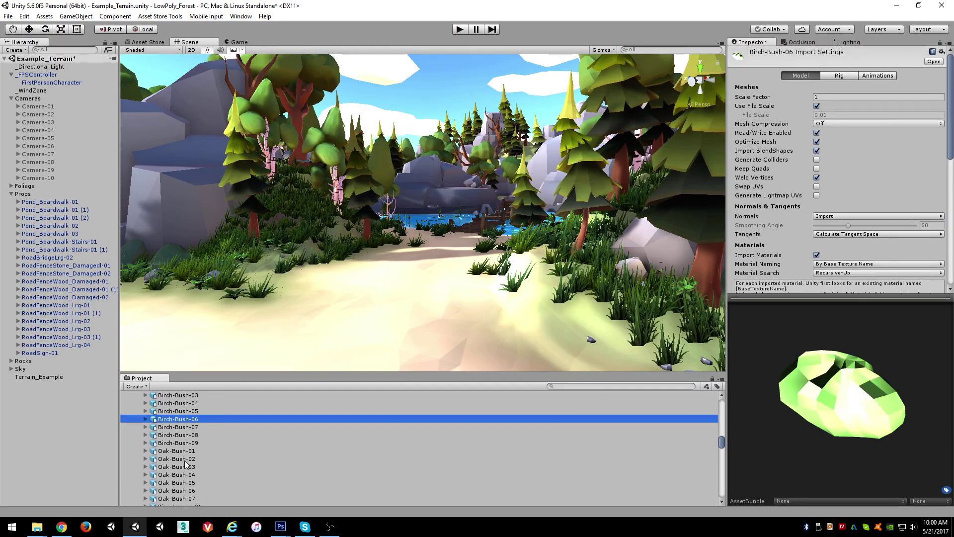
left_click(182, 434)
left_click(189, 458)
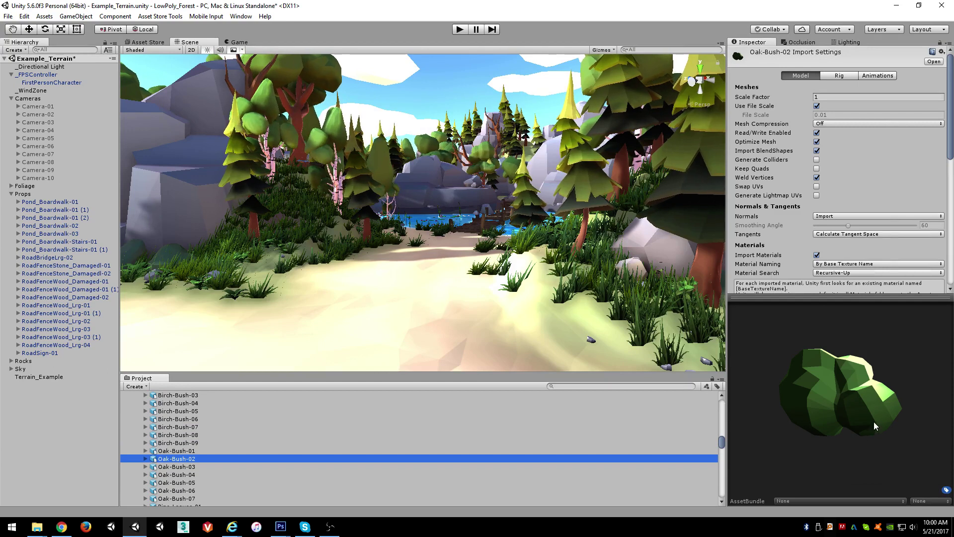
left_click_drag(872, 426, 849, 398)
Preview the Pine-Leaves models, including 01 to 04 and Pine-Leaves-Top, and select Tree_Mushroom-01
scroll(178, 449, "down", 3)
left_click(172, 426)
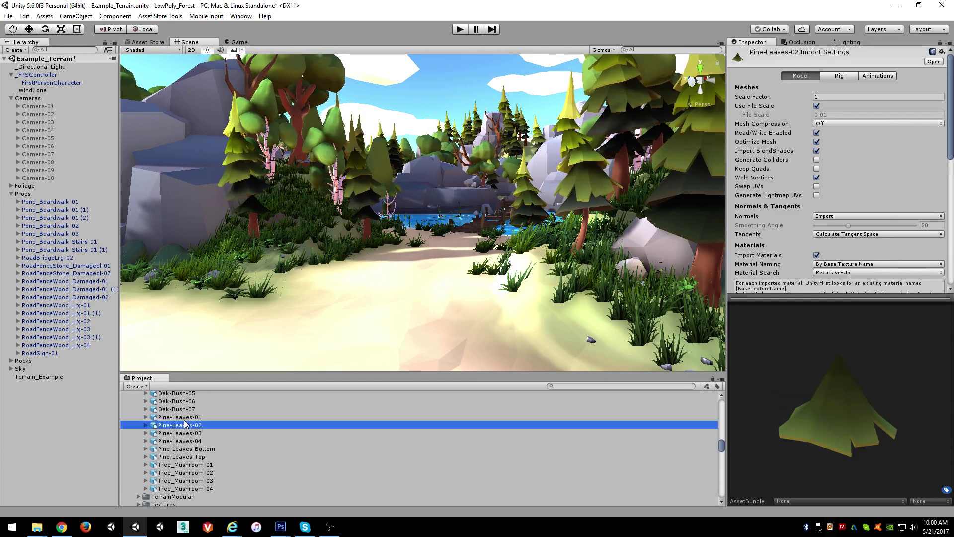
left_click(185, 418)
left_click(186, 434)
left_click(188, 442)
left_click(191, 456)
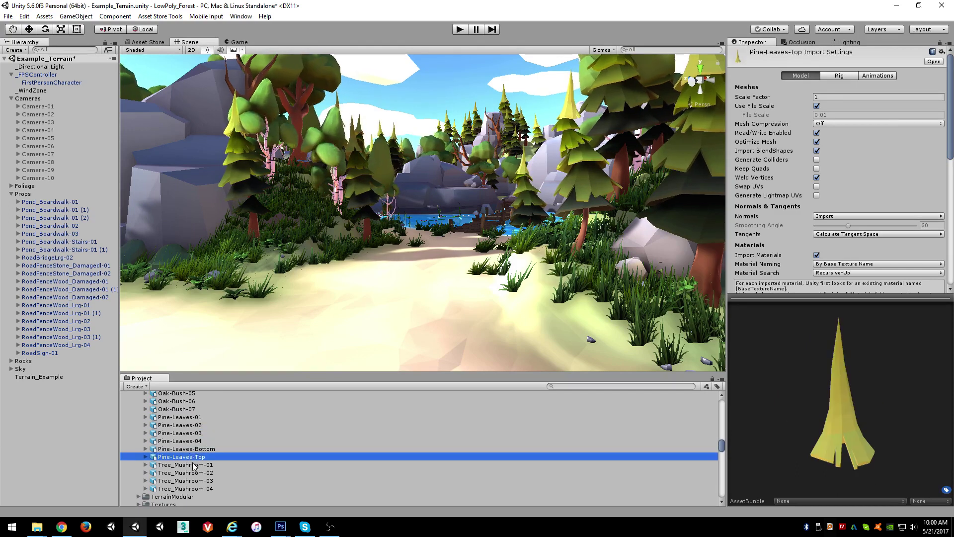
left_click(184, 441)
left_click(188, 465)
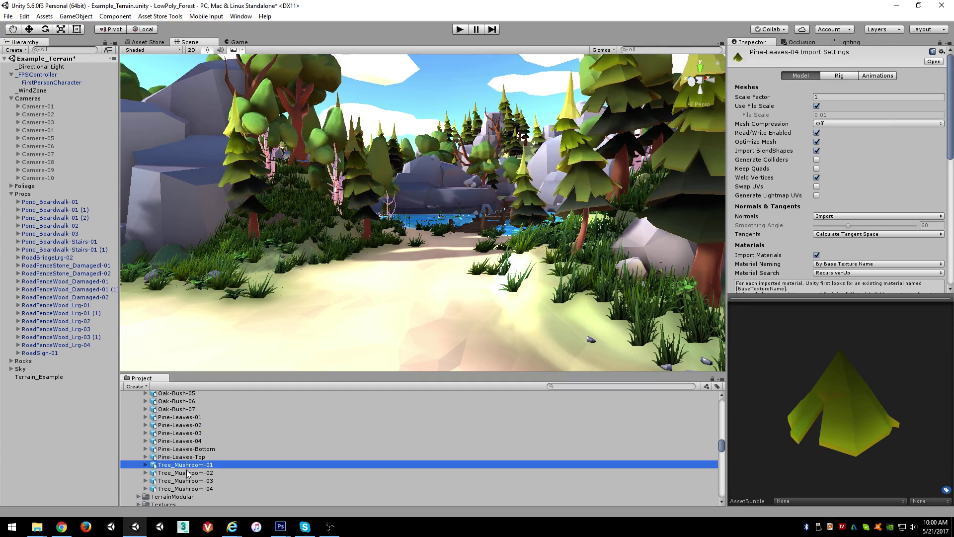
Preview the Tree_Mushroom-02 and Tree_Mushroom-03 models and look over the neighbouring tree assets in the project
left_click(184, 472)
left_click(182, 481)
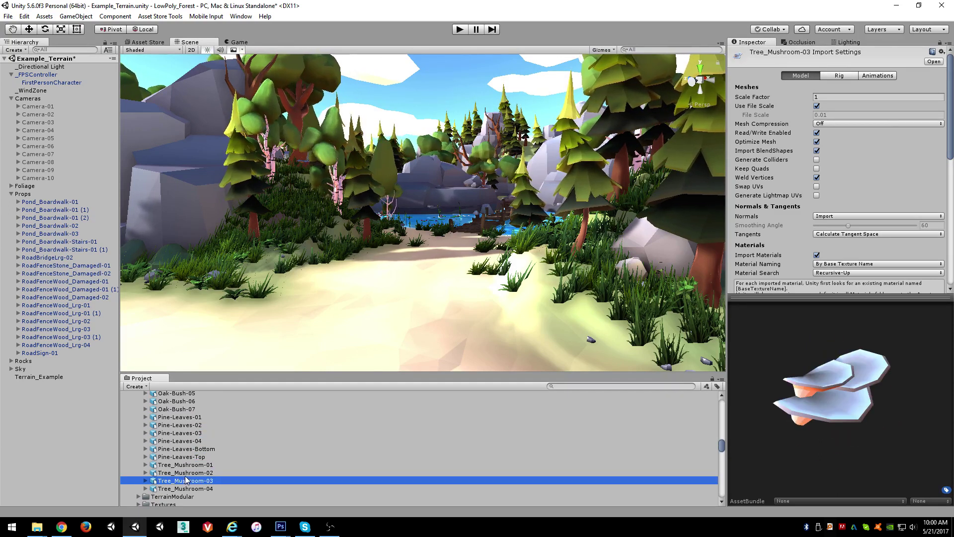
scroll(181, 450, "up", 3)
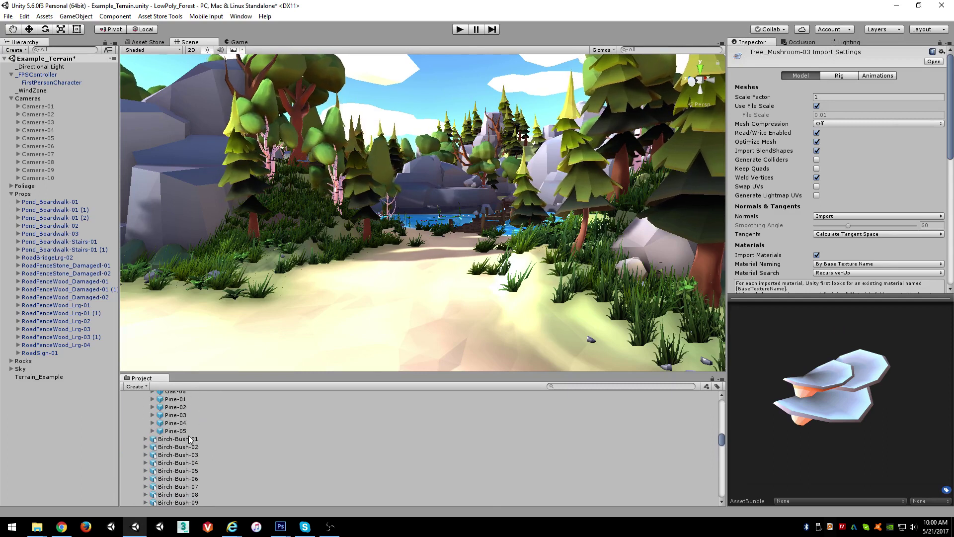
scroll(181, 440, "down", 3)
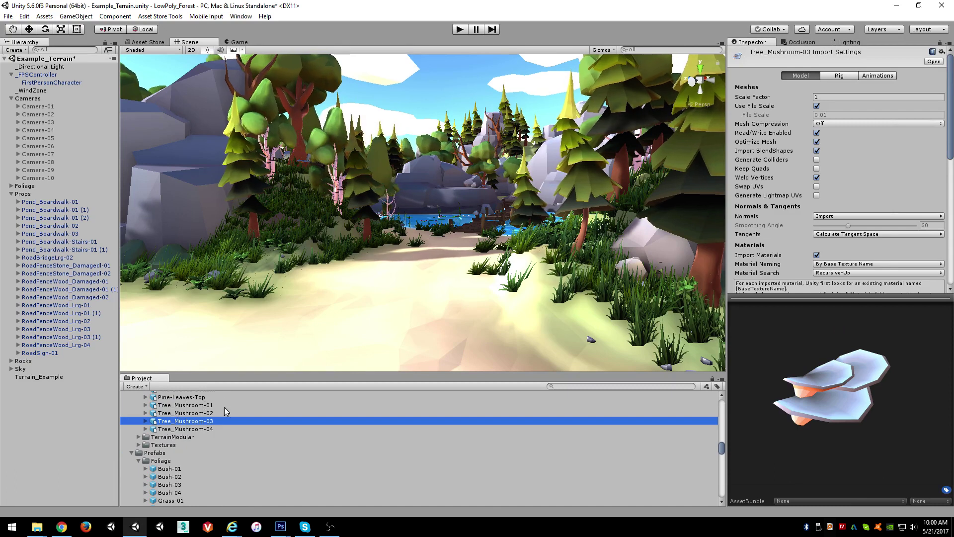
scroll(219, 440, "up", 3)
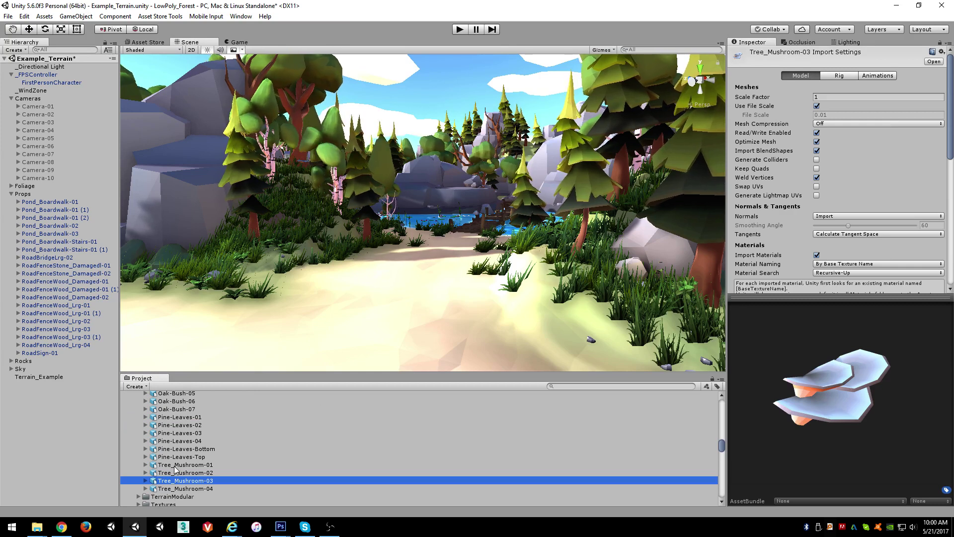
Preview the Birch-Bush-03 mesh and inspect the Birch-05 tree with its branch and leaf hierarchy
scroll(175, 468, "up", 5)
left_click(178, 425)
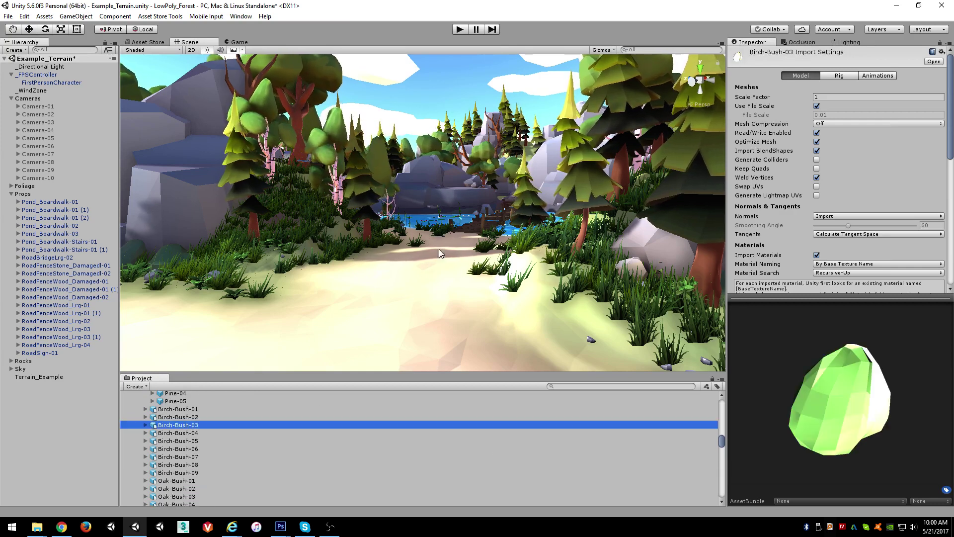
right_click_drag(442, 247, 462, 283)
scroll(179, 440, "up", 5)
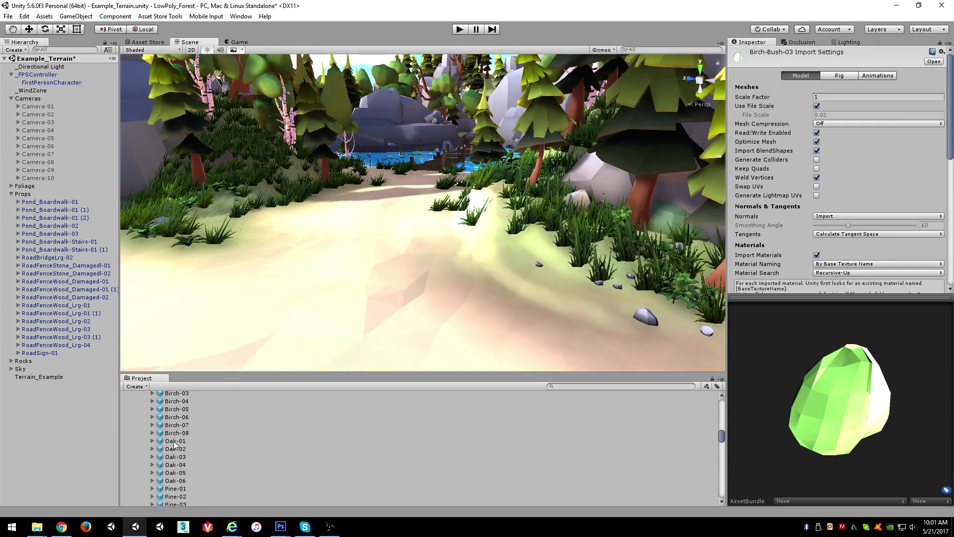
left_click(175, 409)
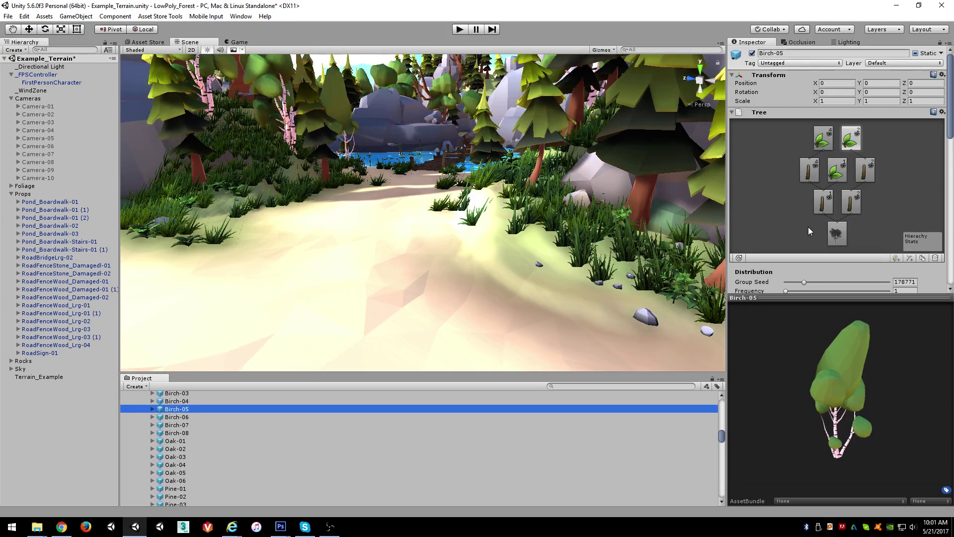
Place a Birch-08 tree on the open sandy ground beside the water in the scene
scroll(792, 195, "down", 5)
scroll(763, 223, "up", 3)
scroll(823, 137, "up", 3)
key("s")
right_click_drag(401, 199, 473, 225)
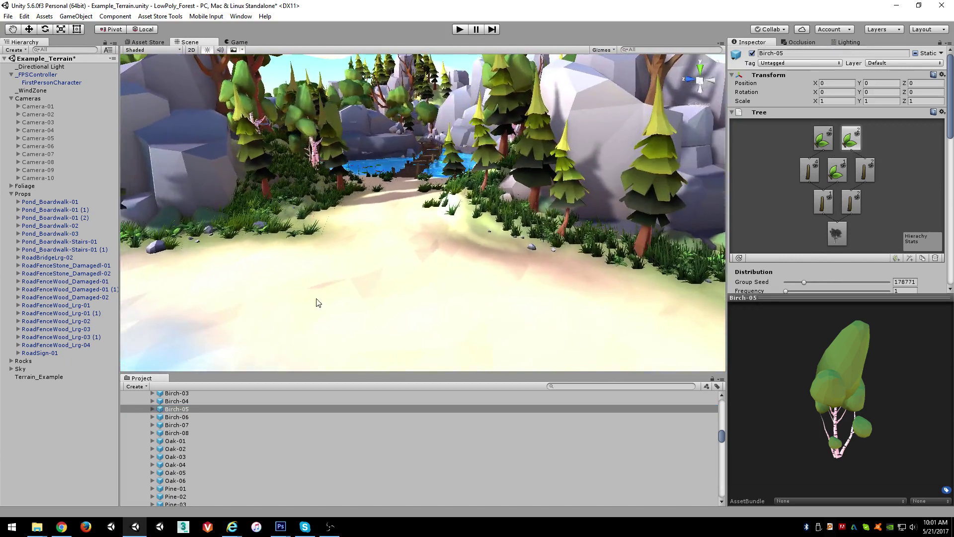
left_click(196, 425)
left_click(203, 433)
left_click_drag(197, 433, 366, 278)
right_click_drag(459, 218, 400, 164)
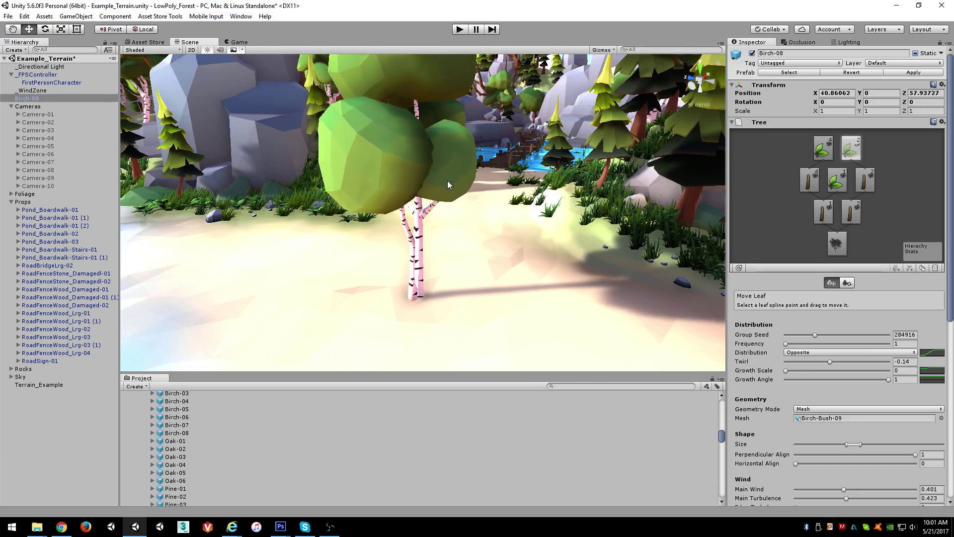
Compare the previews of the Birch-08 and Birch-07 tree prefabs
left_click_drag(448, 180, 252, 368, "alt")
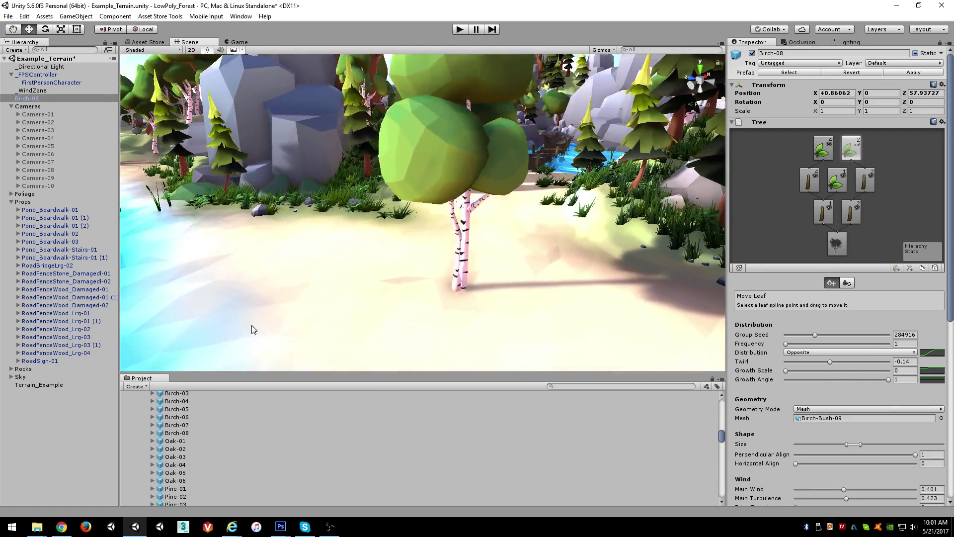
left_click(178, 432)
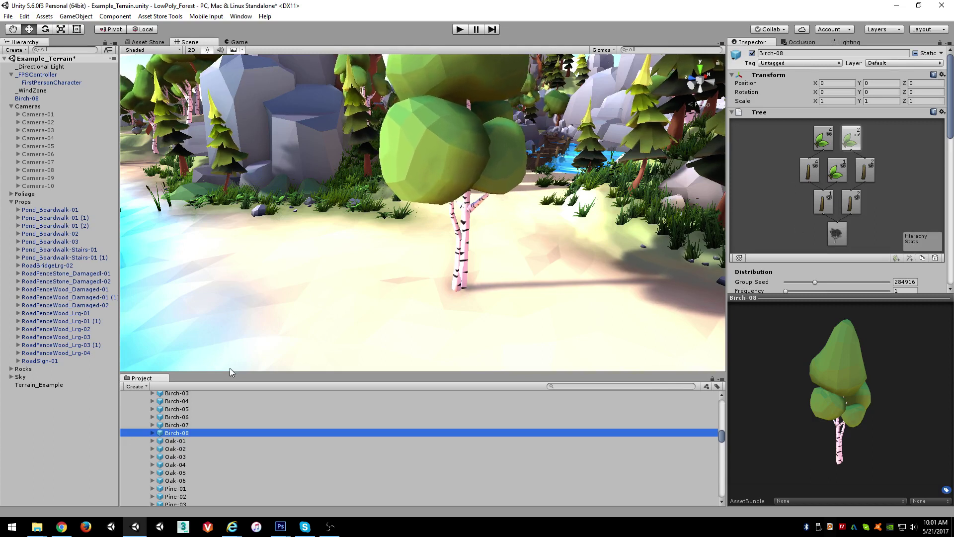
left_click(196, 426)
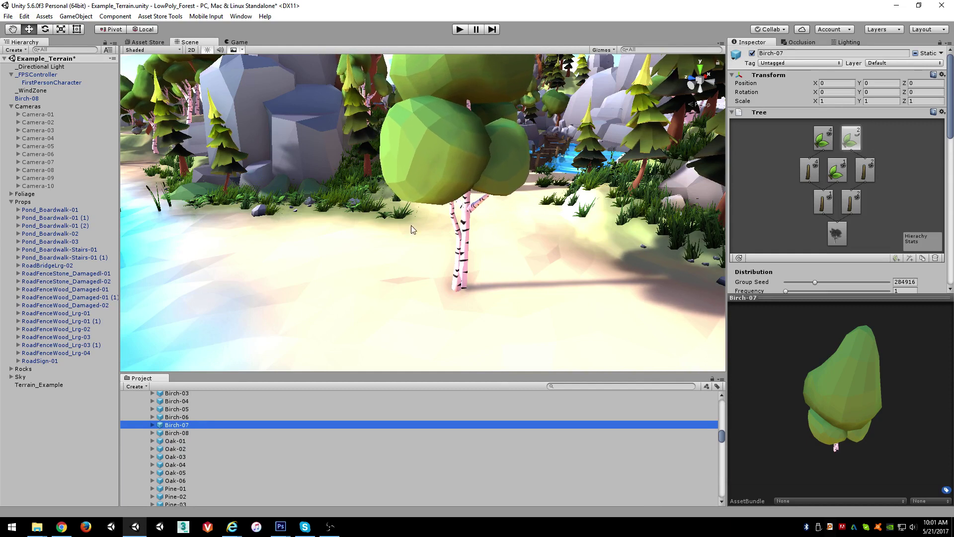
Select the root of the placed Birch-08 tree and vary its Tree Seed to generate different tree shapes
left_click(457, 148)
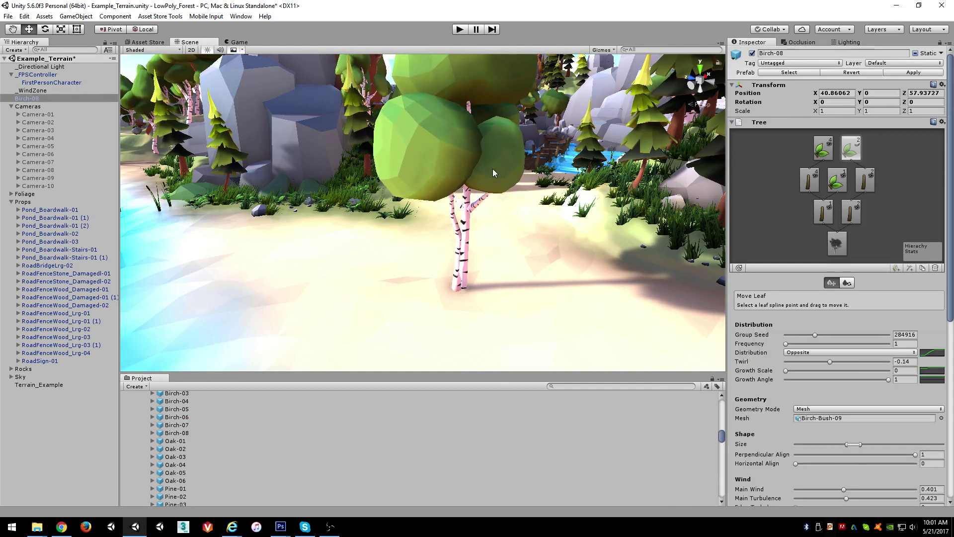
left_click_drag(518, 210, 502, 224, "alt")
right_click_drag(502, 225, 507, 225)
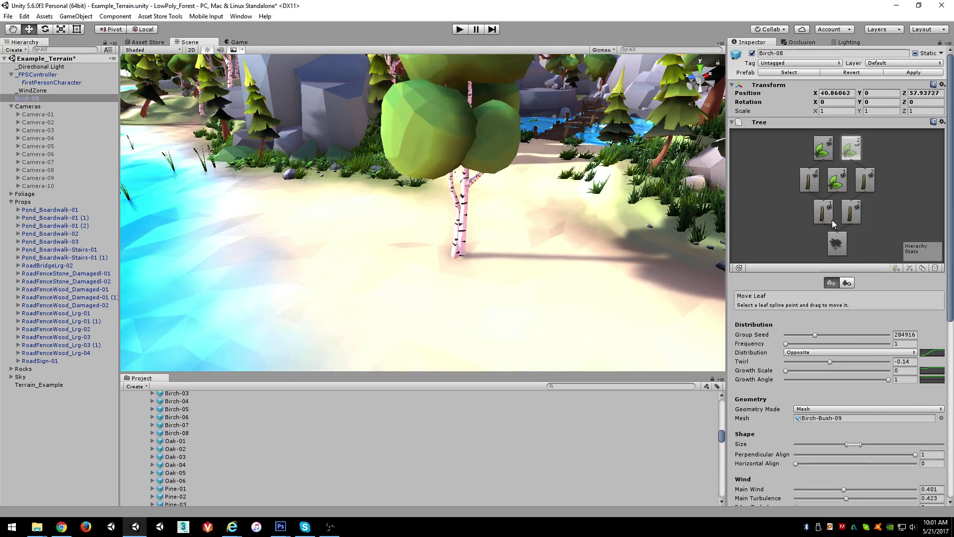
left_click(836, 244)
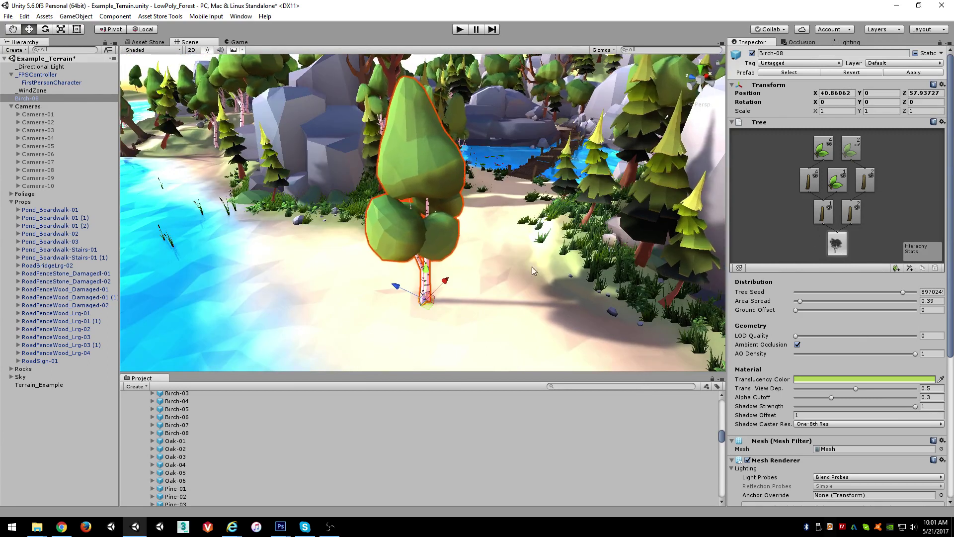
right_click_drag(532, 269, 513, 313)
left_click_drag(513, 313, 486, 270, "alt")
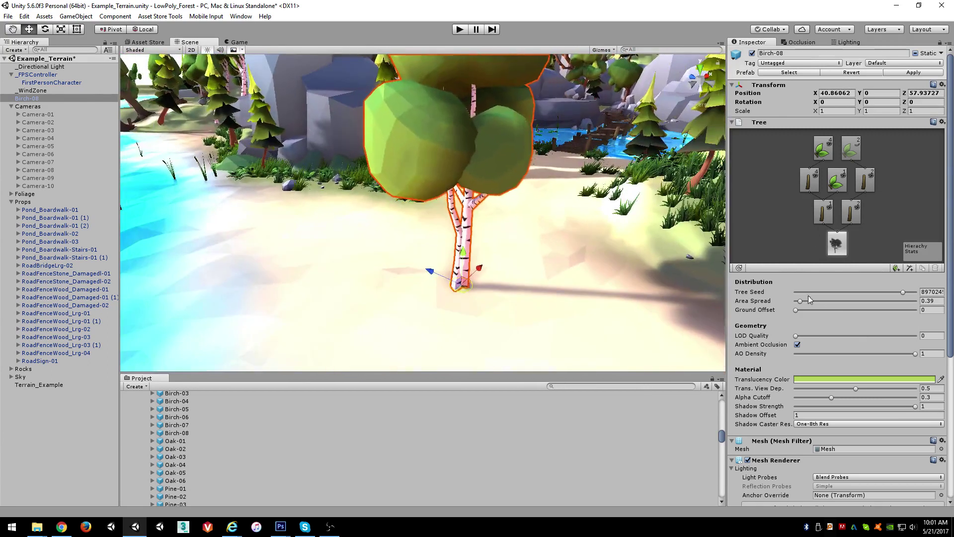
right_click_drag(384, 263, 370, 241)
key("s")
left_click_drag(903, 293, 847, 292)
right_click_drag(554, 256, 579, 273)
left_click_drag(850, 294, 864, 293)
Set the Group Seed of the first trunk branch group to 118370 and its Frequency to 1
left_click_drag(570, 262, 698, 268, "alt")
left_click(825, 218)
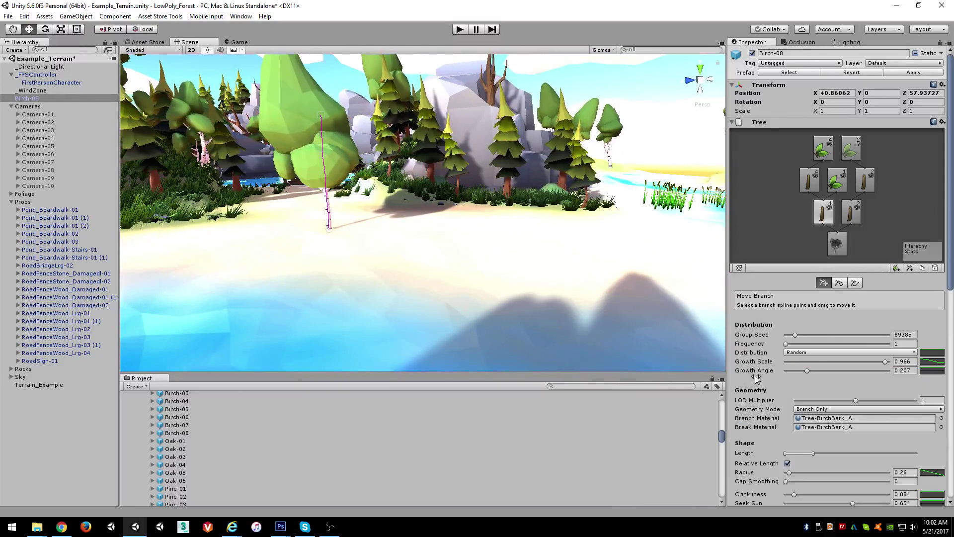
mouse_move(793, 335)
left_mouse_down()
mouse_move(804, 333)
mouse_move(779, 343)
left_mouse_up()
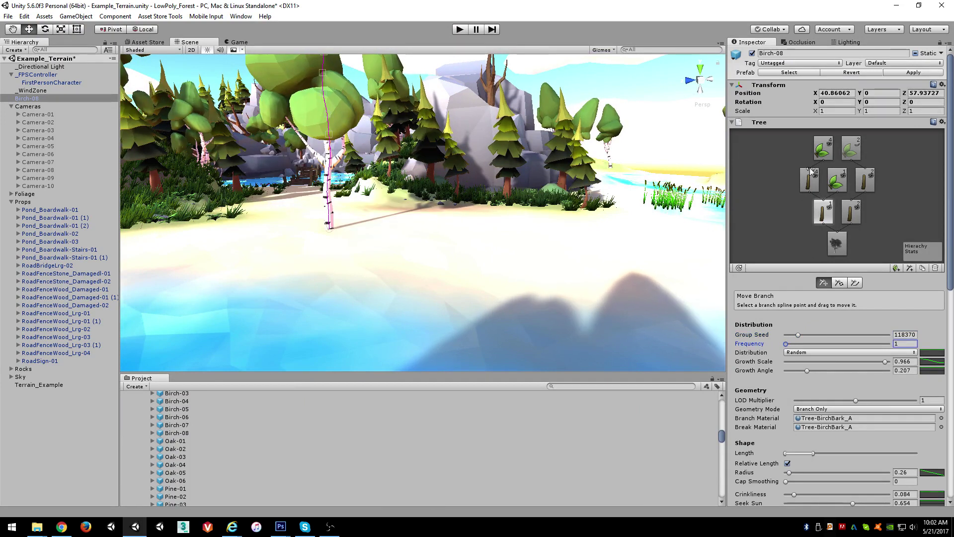
Switch the visibility of the placed birch's leaf groups off and on to compare the bare branches with the foliage
left_click(823, 151)
left_click(857, 145)
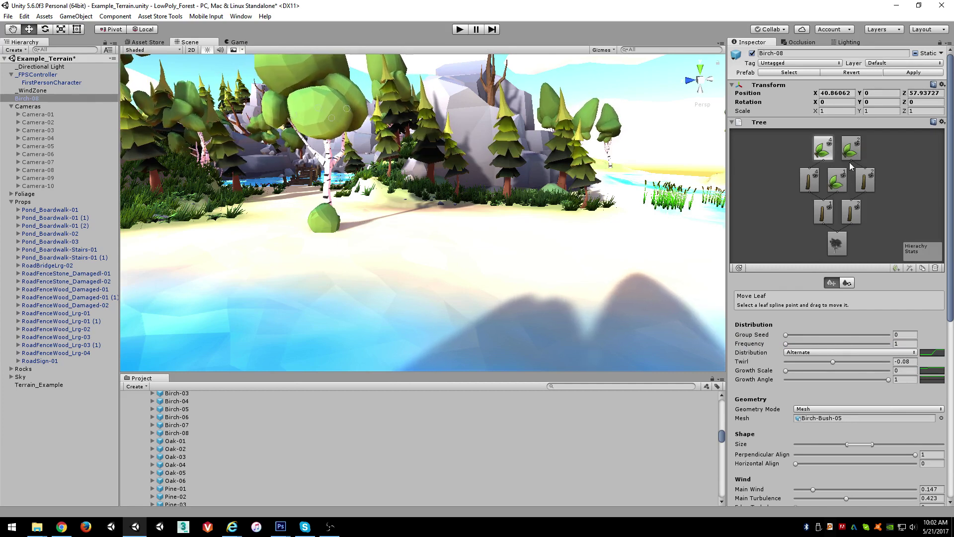
left_click(843, 176)
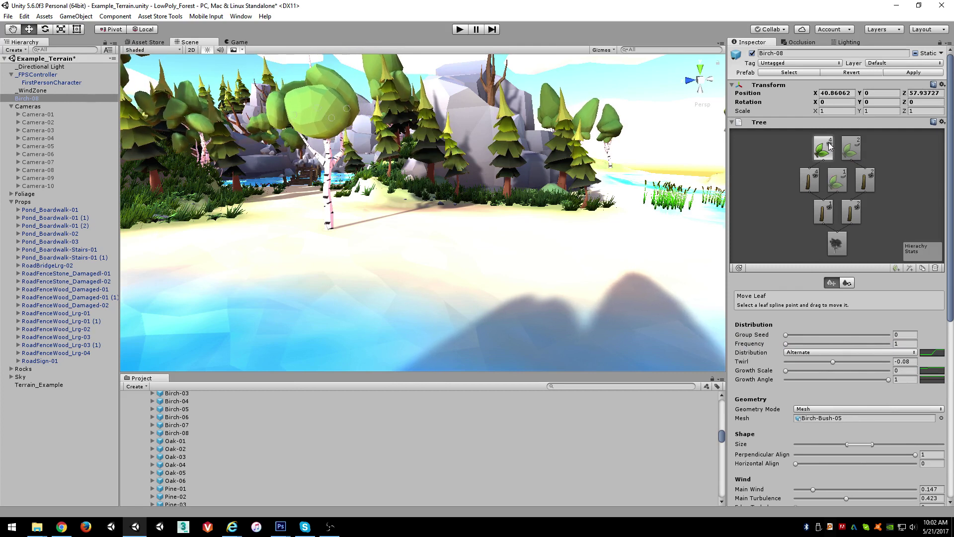
left_click(830, 144)
right_click_drag(511, 195, 512, 162)
key("w")
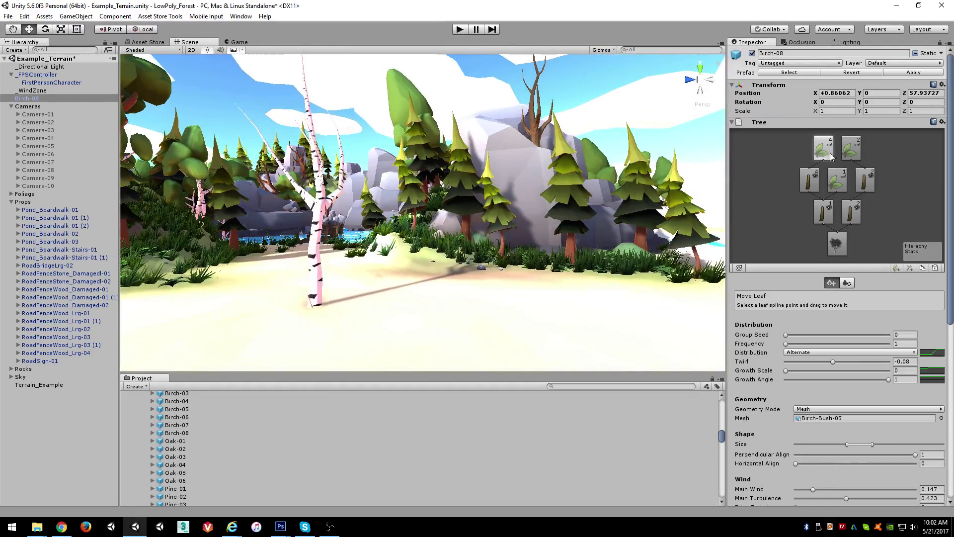
left_click(843, 176)
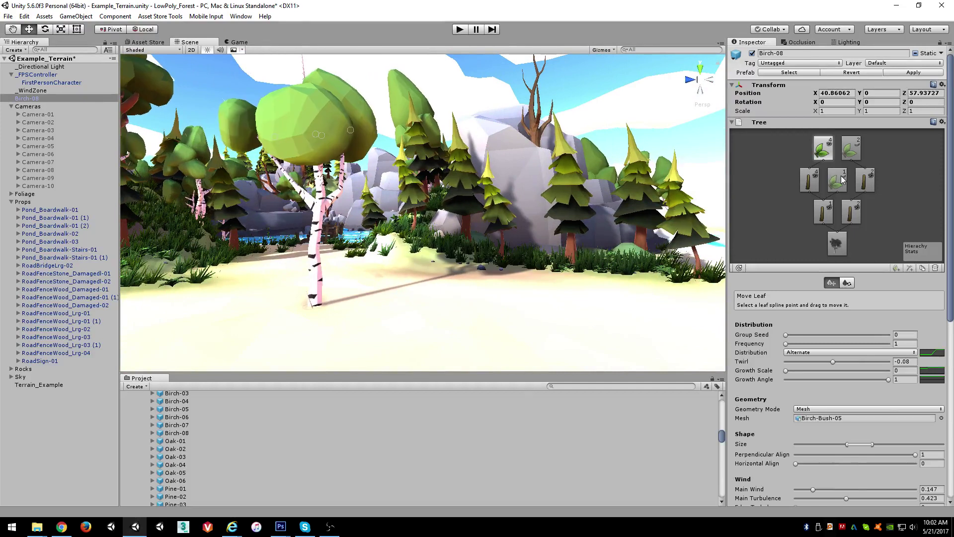
Hide the second leaf group and set the four-branch group's Frequency to 1, Twirl to -0.744, Growth Scale to 0.889 and Seek Sun to 0
left_click(810, 182)
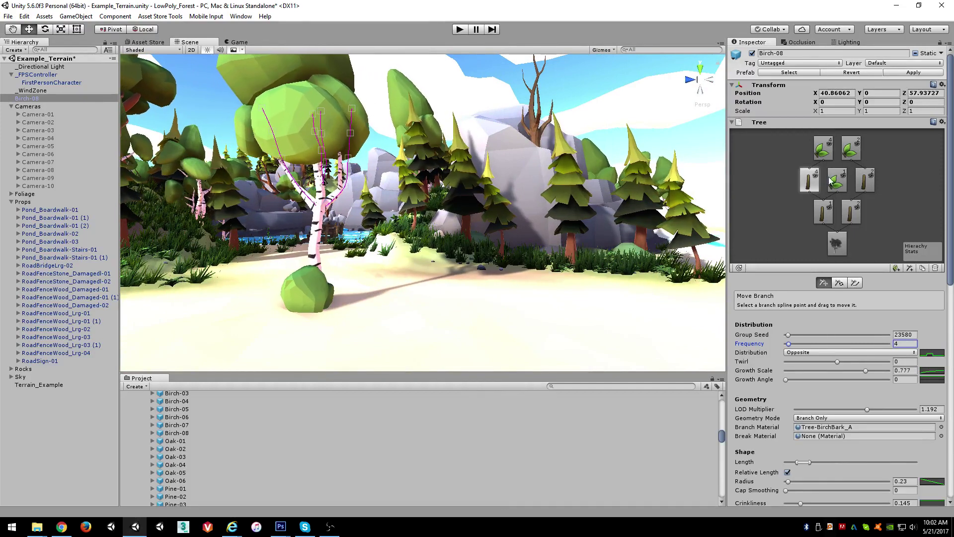
left_click(857, 146)
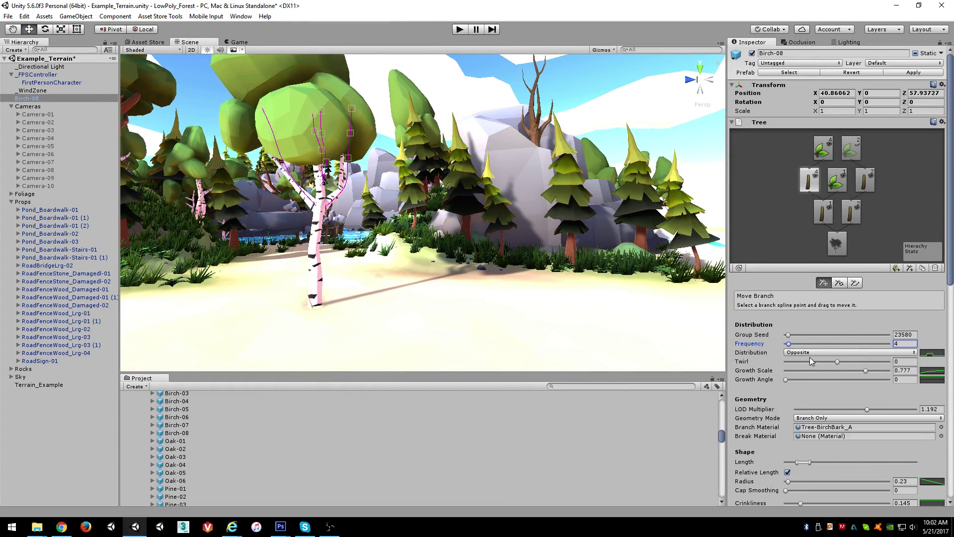
left_click_drag(792, 347, 772, 340)
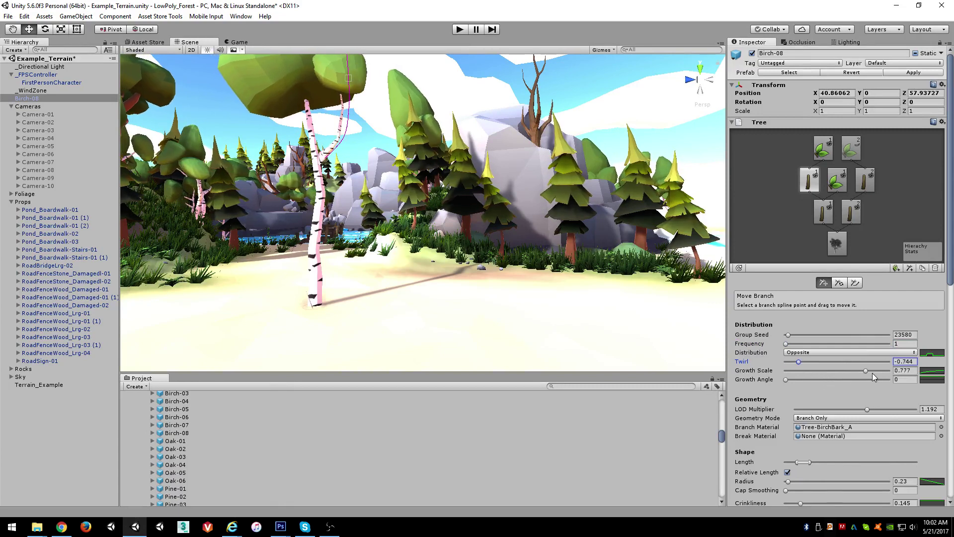
mouse_move(872, 373)
left_mouse_down()
mouse_move(815, 372)
mouse_move(886, 366)
left_mouse_up()
scroll(818, 401, "down", 3)
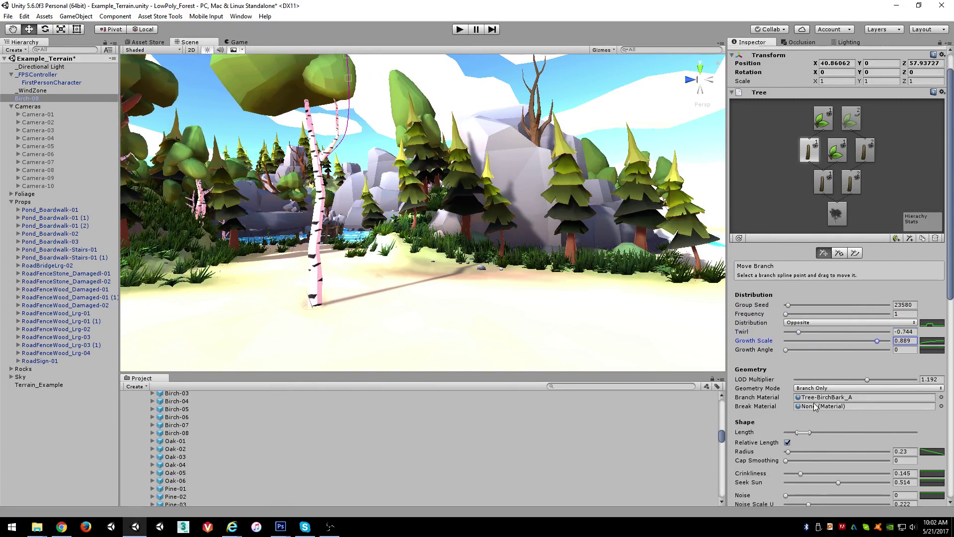
scroll(815, 467, "down", 3)
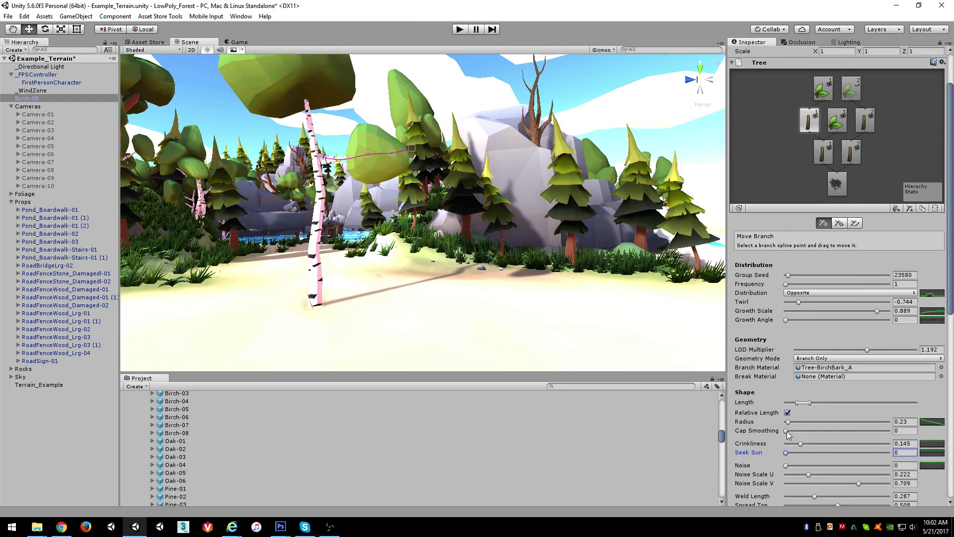
left_click_drag(383, 198, 566, 203, "alt")
right_click_drag(565, 204, 511, 276)
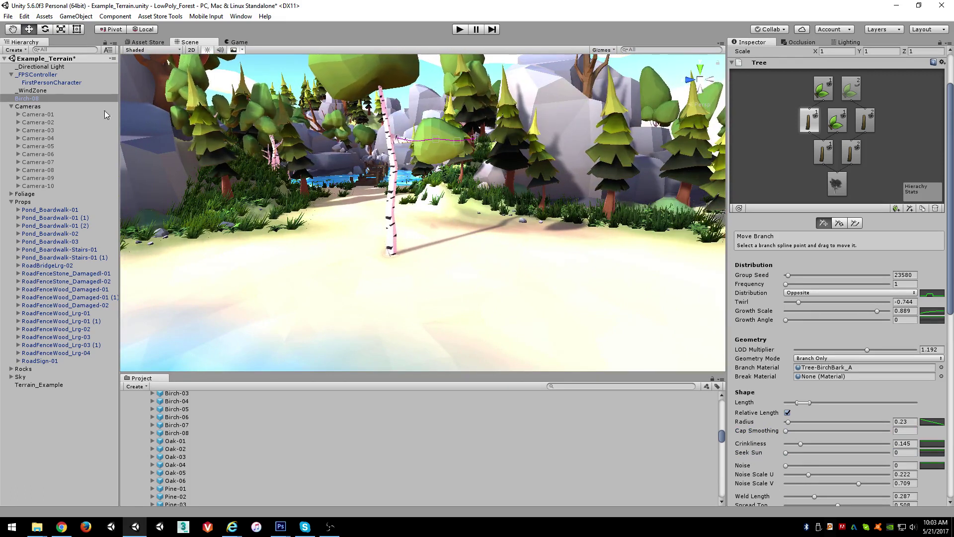
Delete the placed Birch-08 tree from the scene
left_click(32, 90)
left_click(27, 99)
right_click_drag(496, 234, 416, 255)
right_click_drag(606, 215, 446, 222)
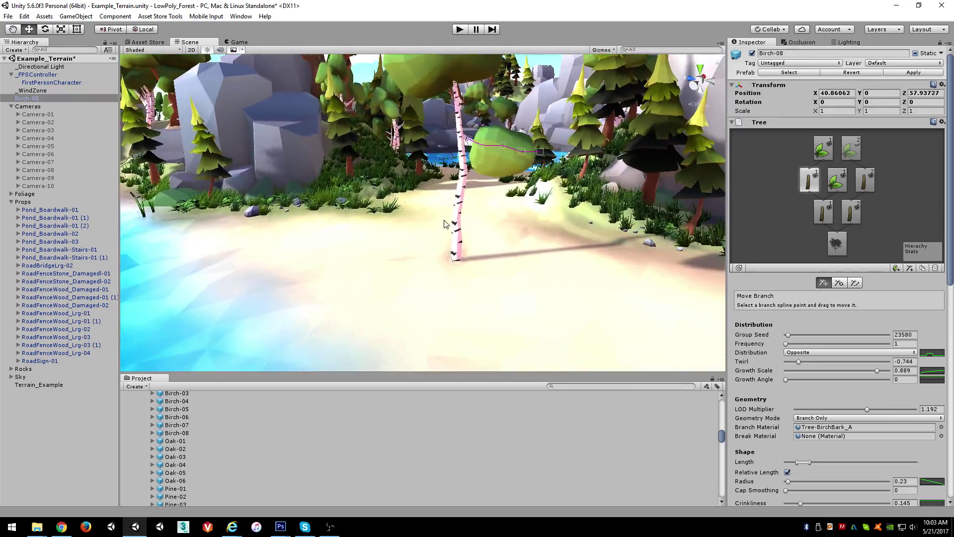
right_click_drag(554, 201, 541, 226)
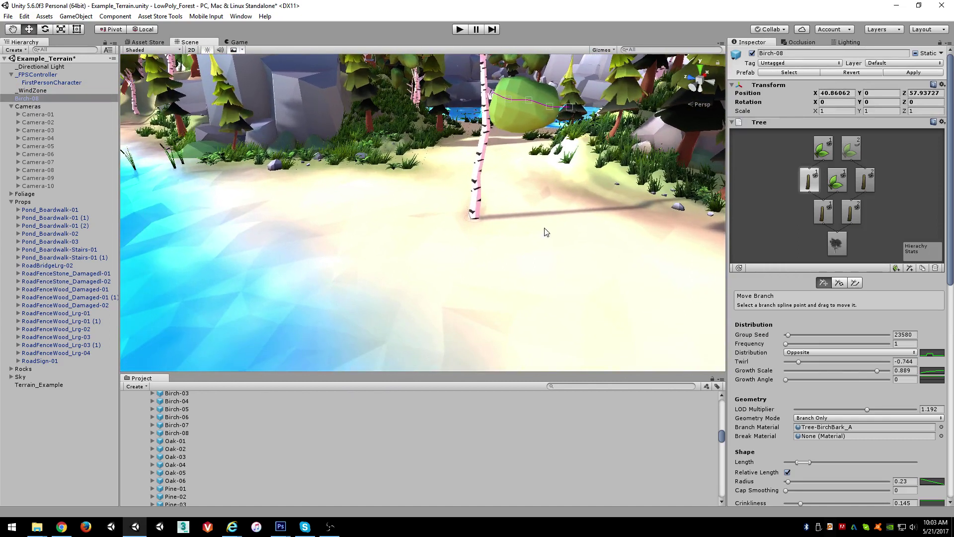
left_click(838, 244)
right_click_drag(557, 239, 582, 232)
key("Delete")
Activate detail painting on Terrain_Example, look through the pond pad and small rock details, and choose the medium rock detail
left_click(472, 290)
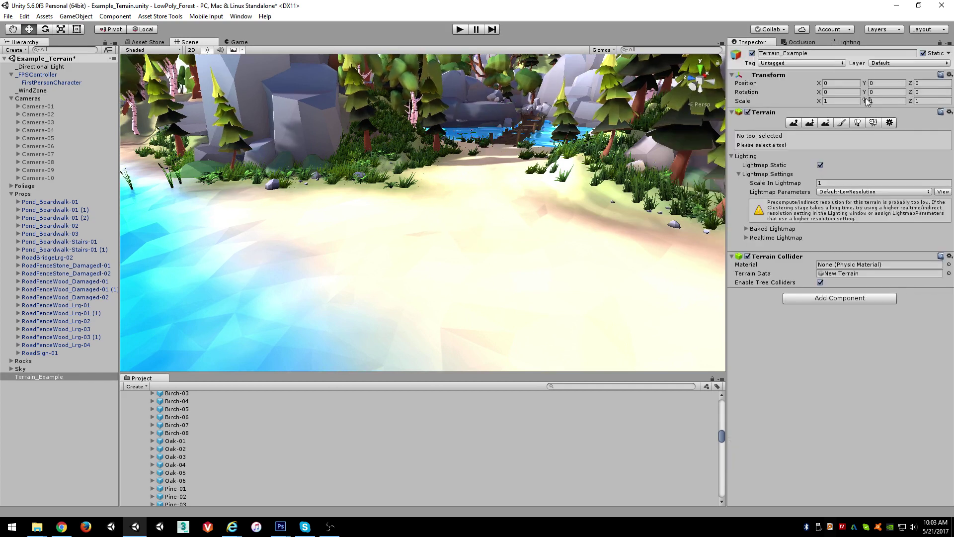
left_click(857, 123)
left_click(869, 124)
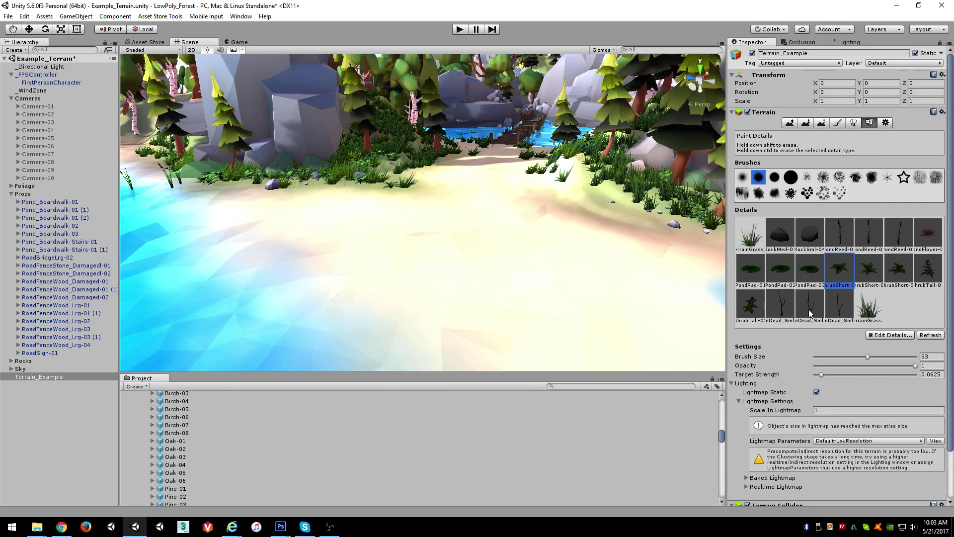
left_click(780, 270)
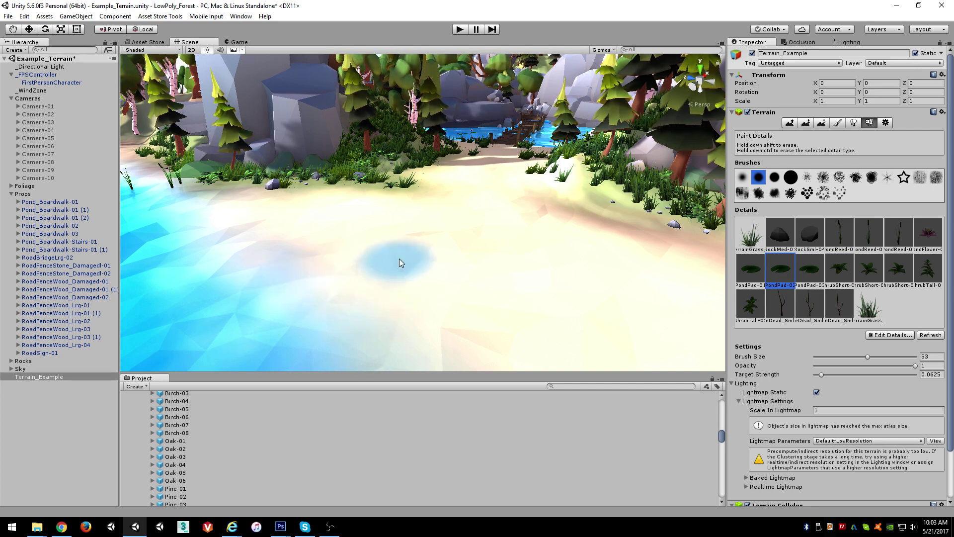
left_click(758, 246)
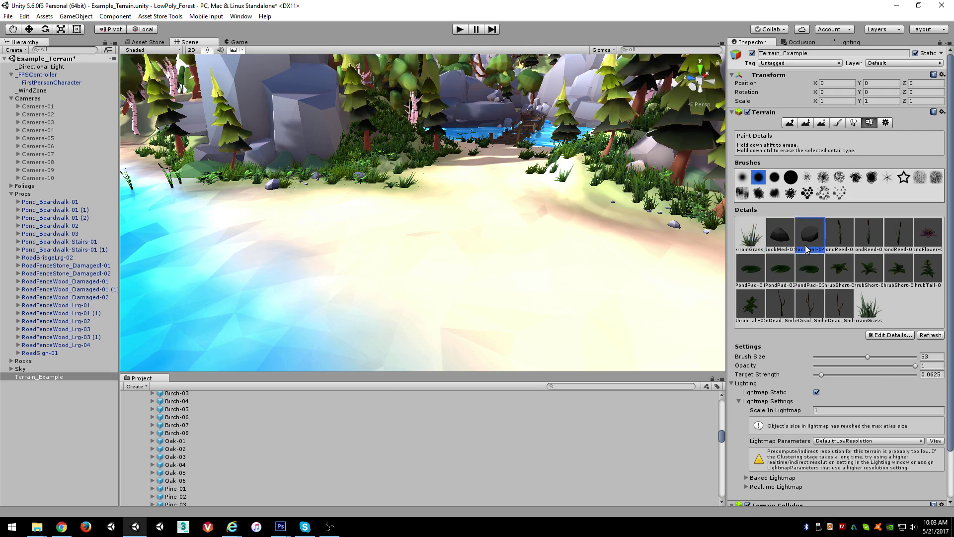
left_click(784, 236)
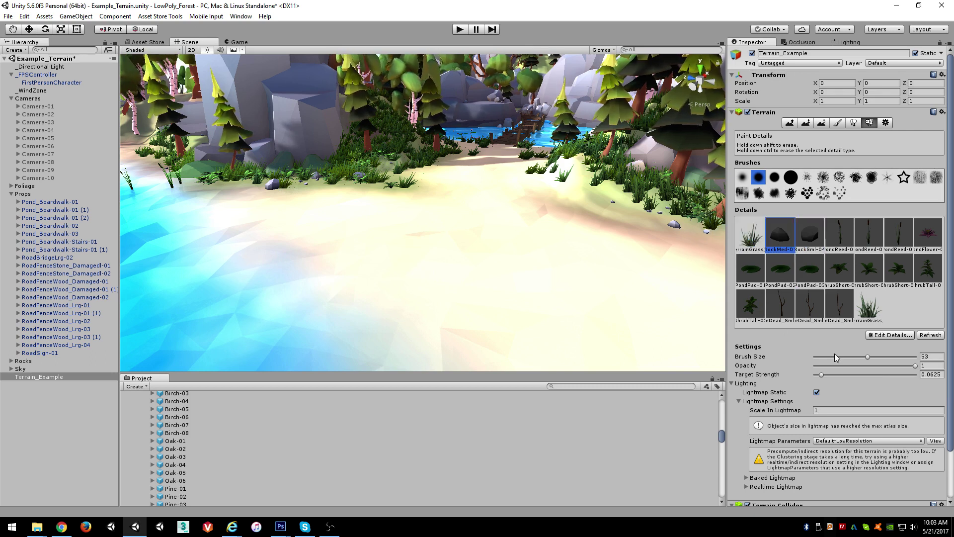
Paint two medium rocks on the sandy shore with a brush size of 12 and surround them with small rock details
left_click_drag(372, 268, 542, 273)
key("ctrl+z")
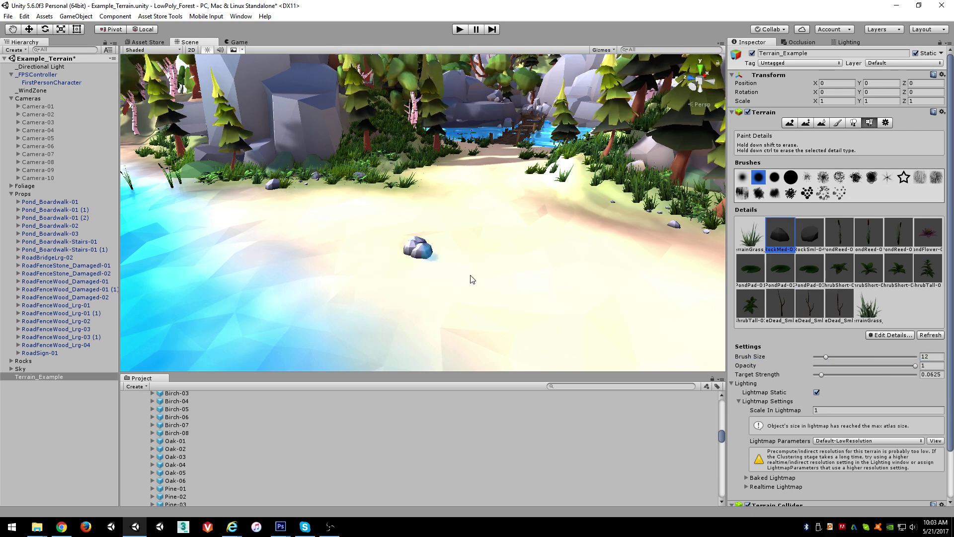
left_click(483, 281)
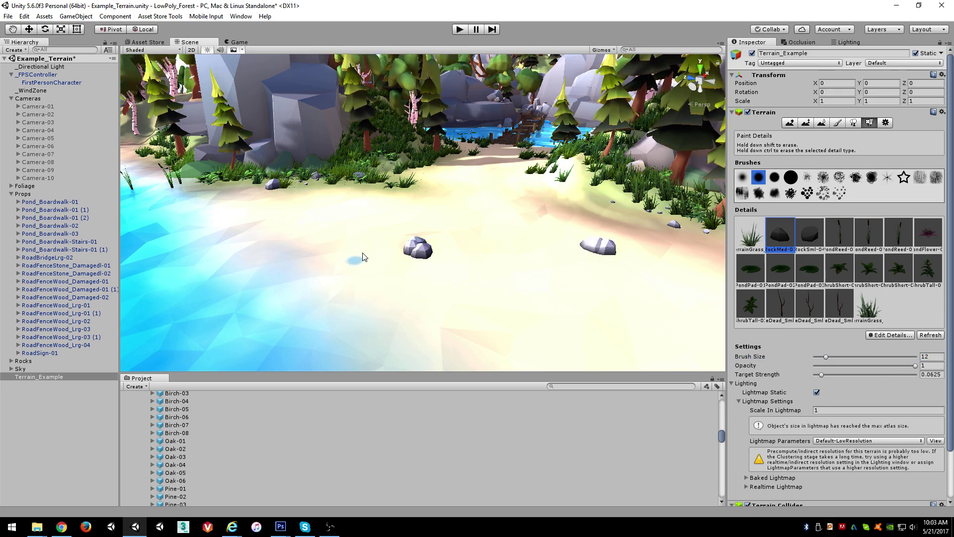
left_click(575, 296)
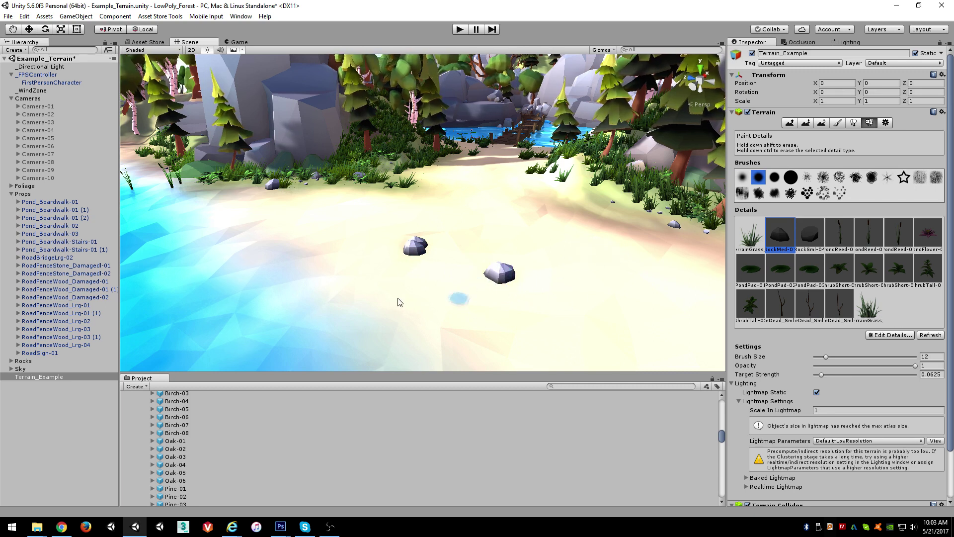
mouse_move(411, 303)
left_mouse_down("alt")
mouse_move(404, 310)
mouse_move(434, 311)
mouse_move(495, 291)
mouse_move(449, 300)
mouse_move(577, 288)
left_mouse_up("alt")
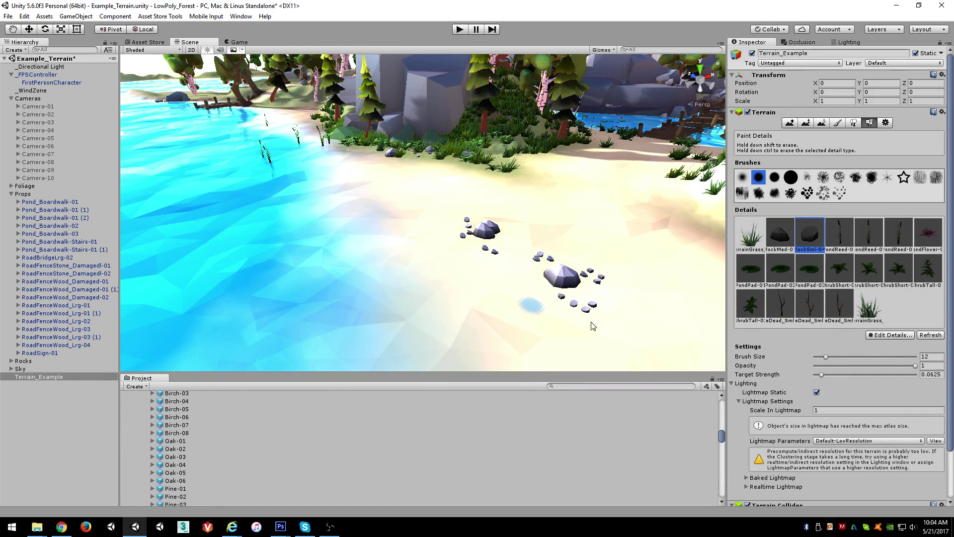
Raise the sand around the painted rocks into a mound with Raise/Lower Terrain, undoing the first stroke, using brush size 34 and opacity 1
left_click_drag(637, 290, 517, 350, "alt")
left_click(790, 123)
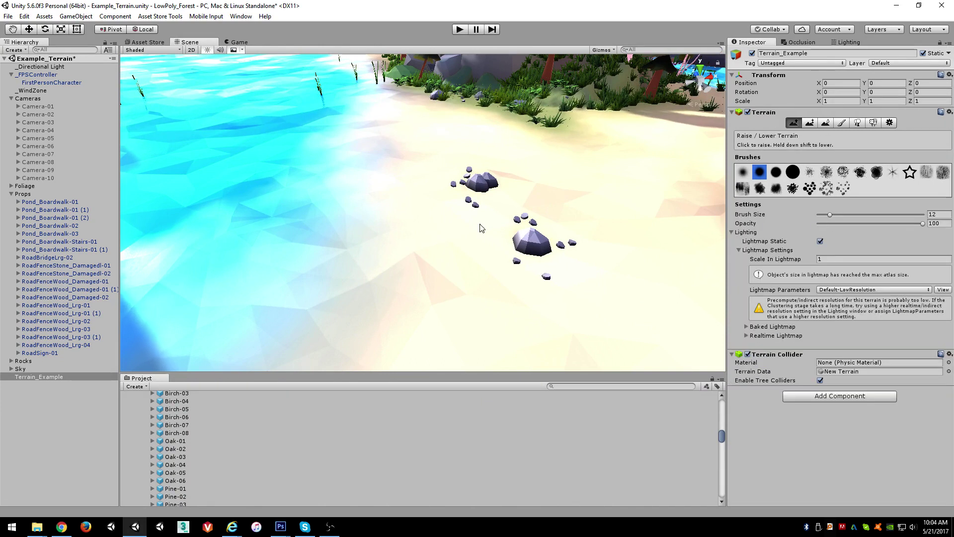
left_click(822, 224)
scroll(507, 289, "down", 3)
left_click_drag(507, 289, 560, 289, "alt")
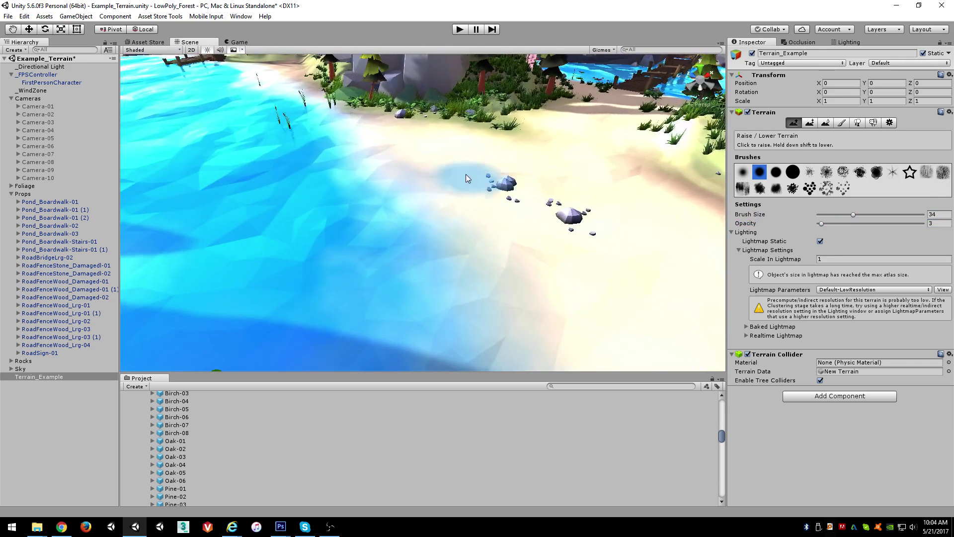
left_click_drag(534, 249, 581, 232)
mouse_move(675, 244)
left_mouse_down("alt")
mouse_move(581, 254)
mouse_move(544, 278)
left_mouse_up("alt")
key("ctrl+z")
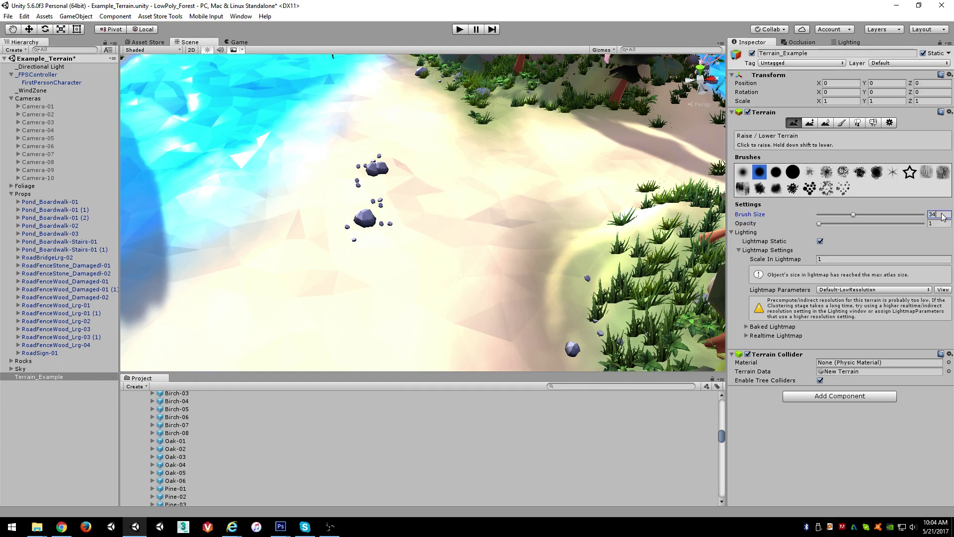
mouse_move(374, 197)
left_mouse_down()
mouse_move(339, 244)
mouse_move(385, 205)
left_mouse_up()
mouse_move(439, 285)
left_mouse_down("alt")
mouse_move(195, 195)
mouse_move(182, 201)
left_mouse_up("alt")
right_click_drag(182, 202, 404, 189)
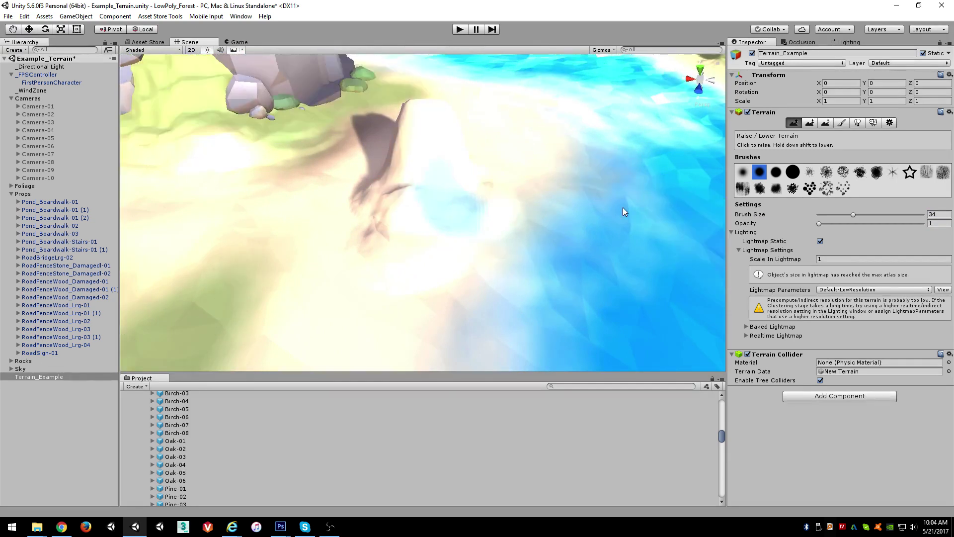
right_click_drag(579, 219, 527, 203)
Smooth the raised mound around the rocks with Smooth Height at brush size 34 and opacity 100
left_click(826, 123)
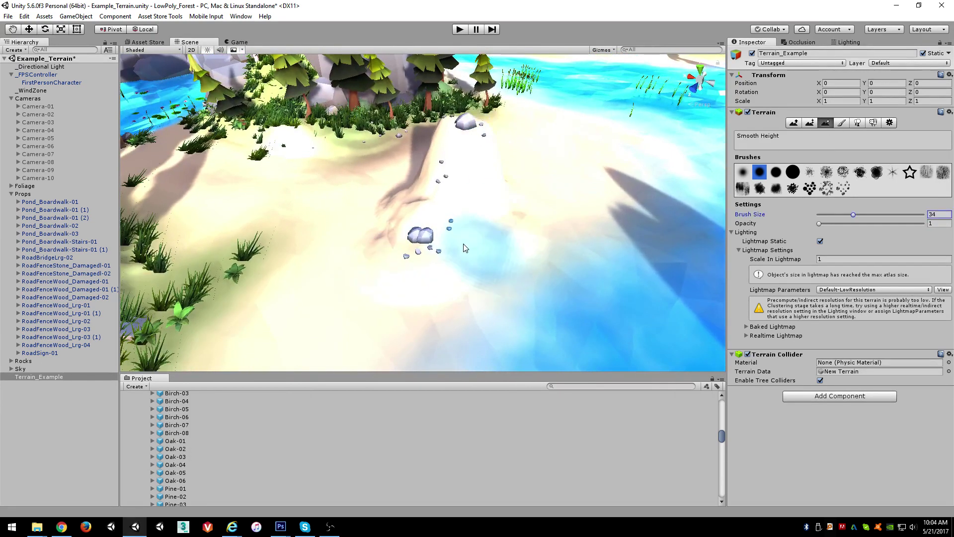
mouse_move(453, 244)
left_mouse_down()
mouse_move(389, 223)
mouse_move(450, 120)
left_mouse_up()
left_click_drag(871, 224, 915, 224)
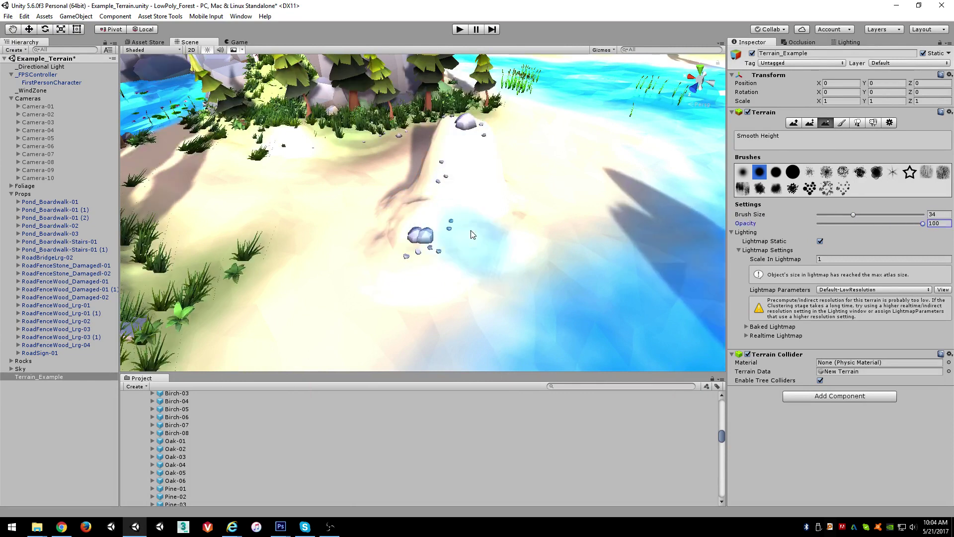
mouse_move(420, 231)
left_mouse_down()
mouse_move(401, 215)
mouse_move(452, 157)
mouse_move(483, 158)
mouse_move(479, 219)
mouse_move(380, 268)
mouse_move(384, 227)
mouse_move(465, 153)
mouse_move(454, 196)
mouse_move(460, 153)
mouse_move(464, 183)
mouse_move(465, 167)
left_mouse_up()
right_click_drag(566, 285, 308, 274)
Try the first pond reed detail on the mound, undo it, and paint reed patches across the shallow water instead
left_click(873, 123)
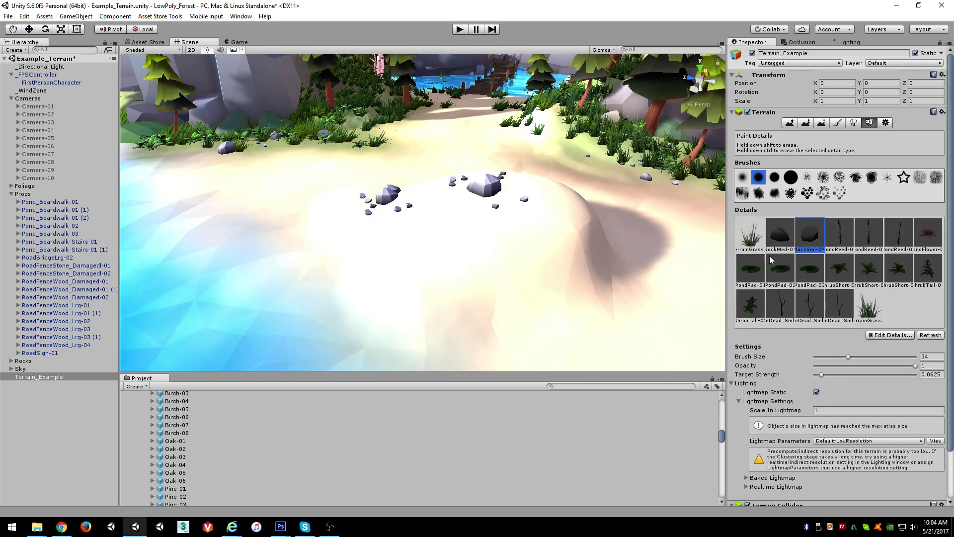
left_click(840, 236)
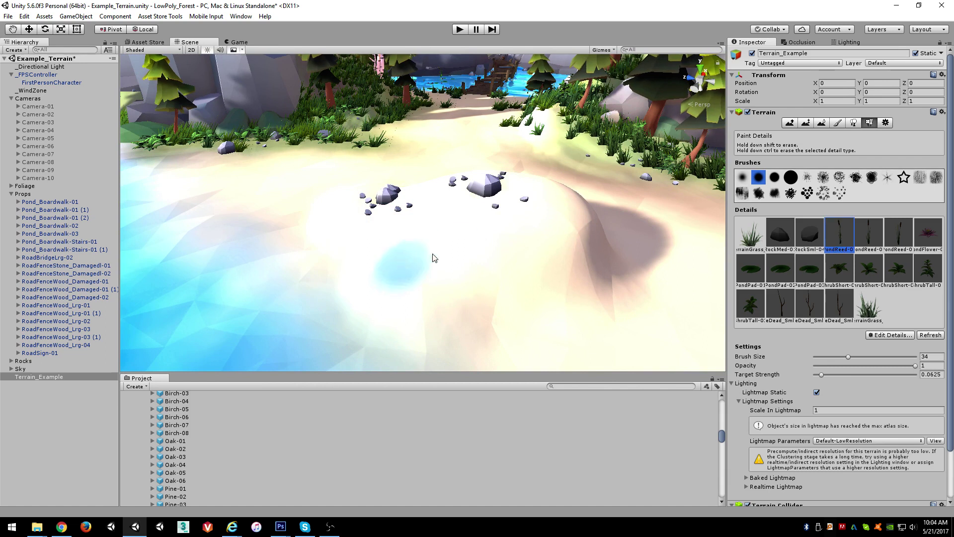
left_click(475, 231)
right_click_drag(410, 253, 337, 308)
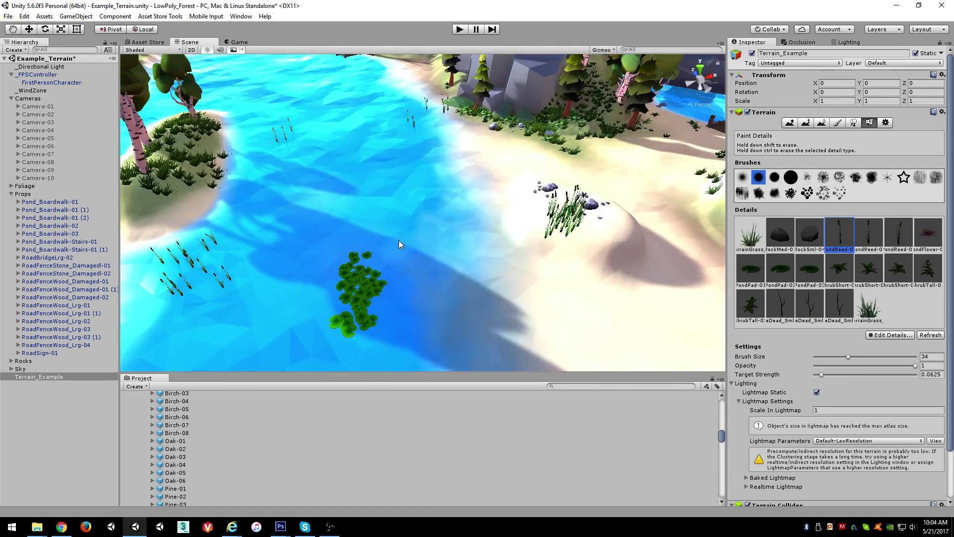
key("ctrl+z")
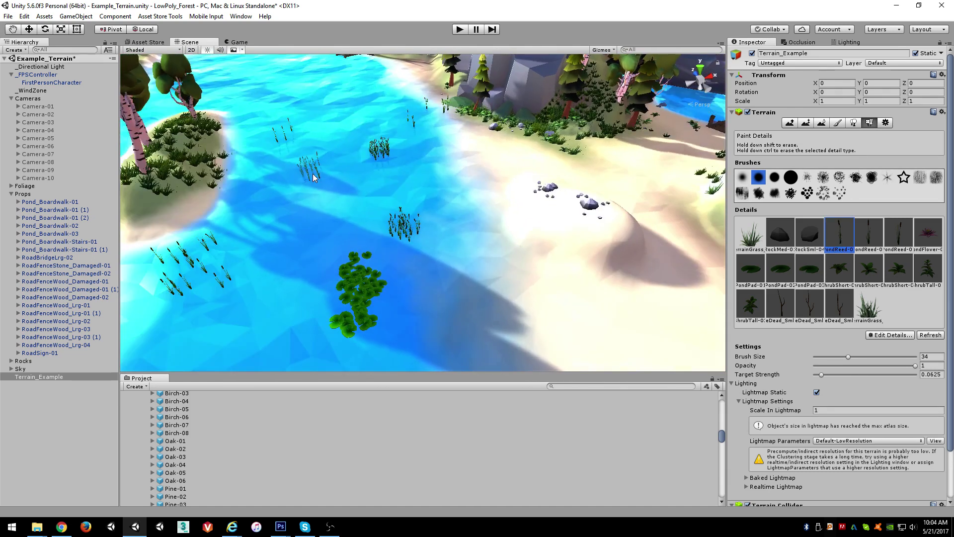
left_click(370, 181)
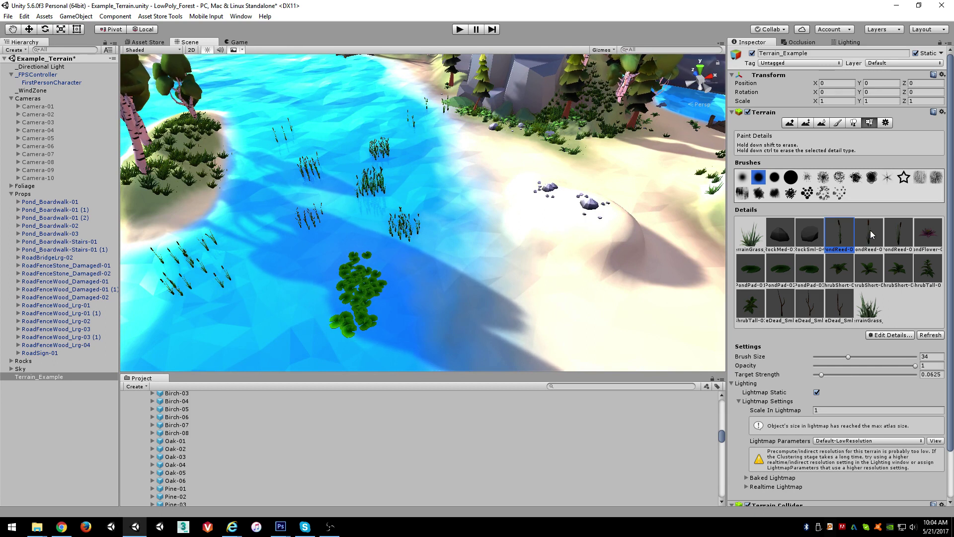
Paint the last small dead tree detail on the shore behind the rocks, reducing the brush opacity to 0.02
left_click(839, 303)
left_click(519, 134)
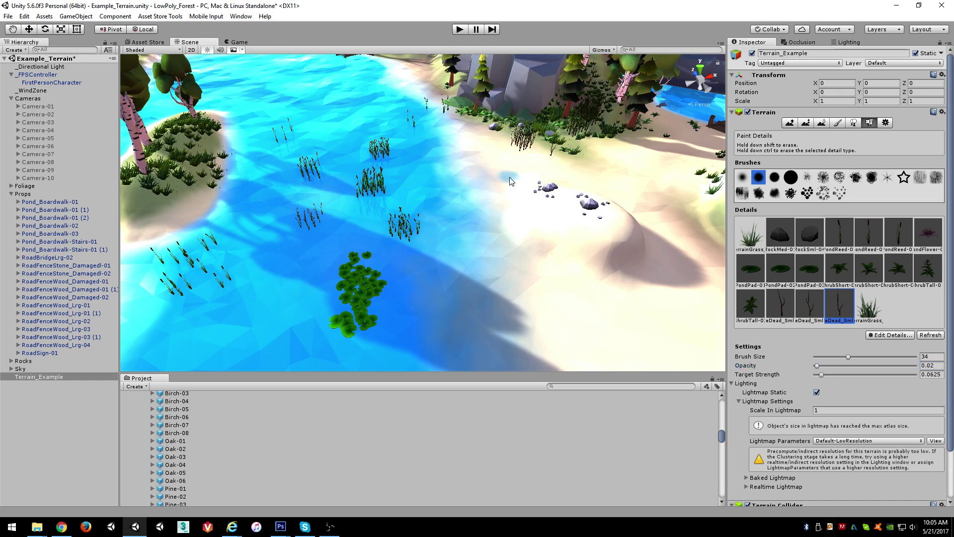
mouse_move(461, 149)
left_mouse_down()
mouse_move(449, 265)
mouse_move(435, 294)
left_mouse_up()
Compare the two terrain grass details and paint the first one across the mound beside the rocks at opacity 0.02
key("w")
right_click_drag(421, 262, 594, 240)
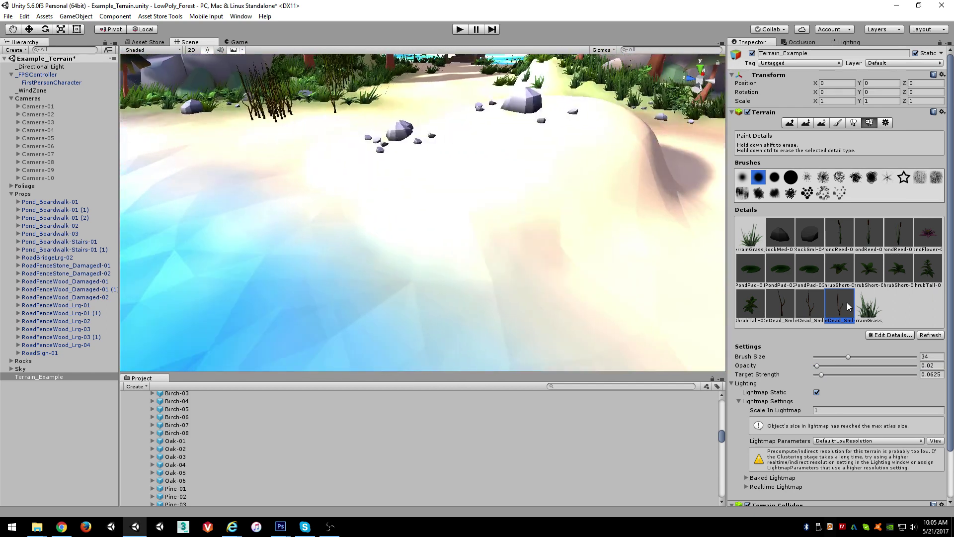
left_click(755, 236)
left_click(873, 311)
left_click(752, 247)
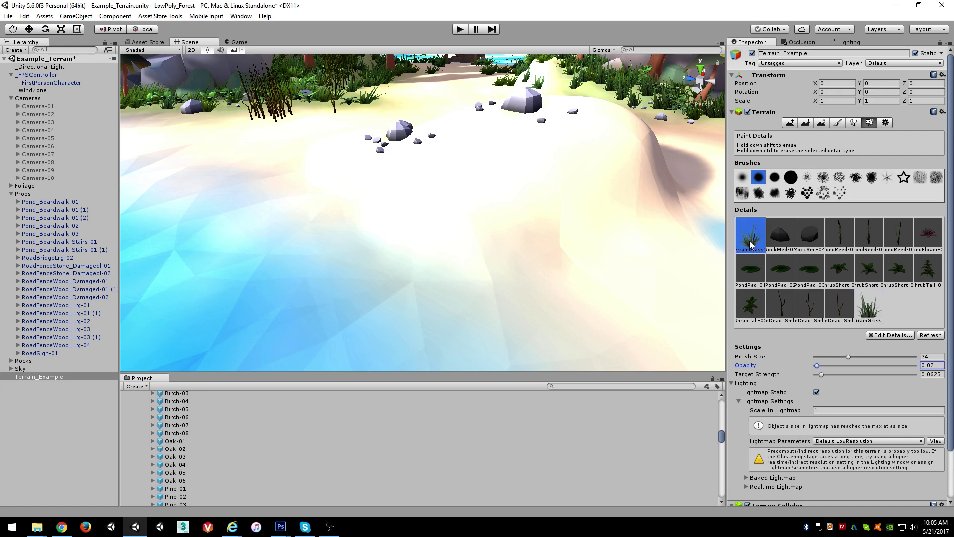
right_click_drag(631, 215, 583, 217)
mouse_move(501, 162)
left_mouse_down()
mouse_move(591, 182)
mouse_move(516, 197)
mouse_move(681, 219)
mouse_move(330, 213)
mouse_move(639, 255)
left_mouse_up()
Paint the second terrain grass detail in a wide patch over the mound and around the rocks
left_click(880, 314)
mouse_move(571, 259)
left_mouse_down()
mouse_move(319, 213)
mouse_move(417, 149)
mouse_move(374, 182)
mouse_move(403, 213)
mouse_move(318, 278)
mouse_move(254, 194)
mouse_move(213, 263)
left_mouse_up()
scroll(497, 276, "down", 4)
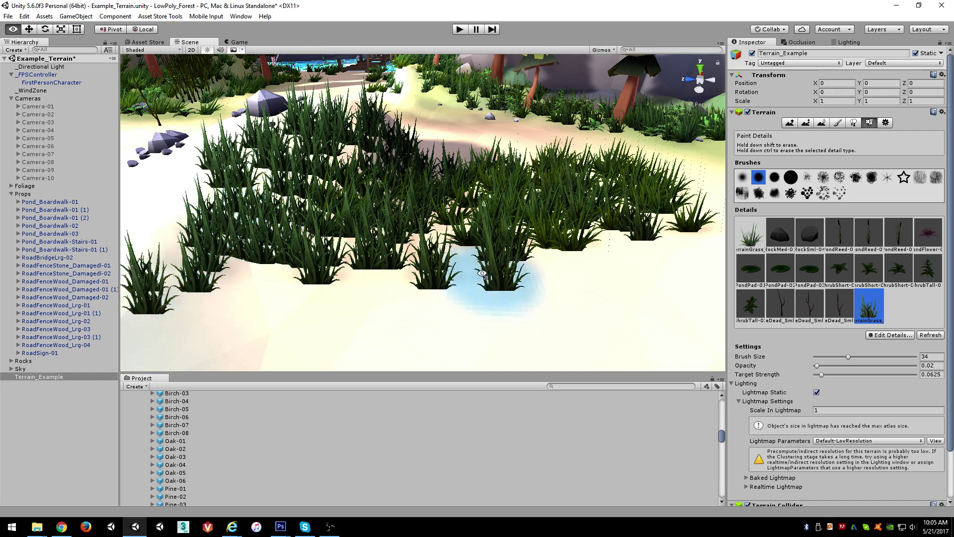
mouse_move(502, 276)
left_mouse_down("alt")
mouse_move(543, 265)
mouse_move(579, 271)
mouse_move(456, 265)
mouse_move(407, 248)
mouse_move(527, 259)
mouse_move(477, 268)
mouse_move(422, 255)
mouse_move(558, 222)
mouse_move(345, 252)
mouse_move(570, 258)
mouse_move(499, 218)
mouse_move(663, 278)
mouse_move(476, 215)
left_mouse_up("alt")
scroll(479, 295, "down", 4)
scroll(612, 264, "up", 3)
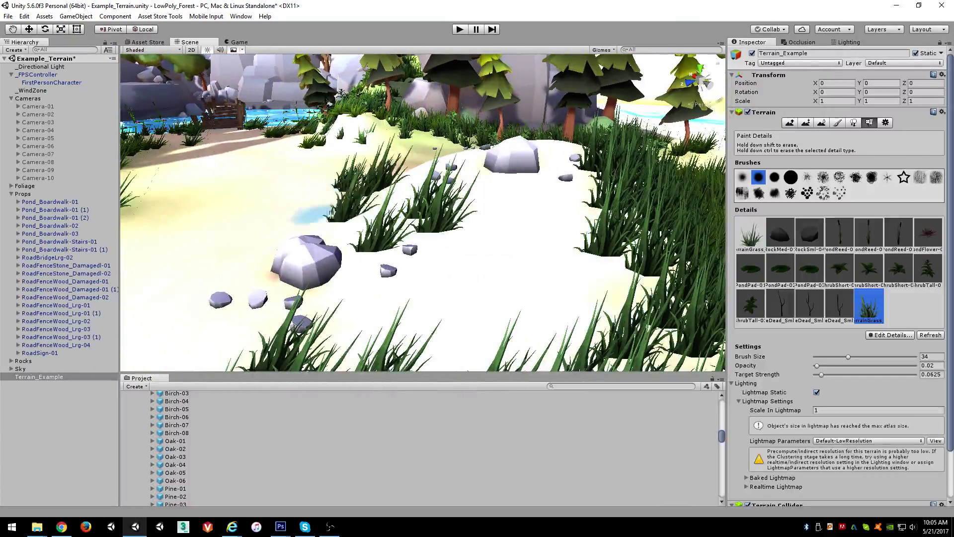
Examine the painted grass, rocks and dead trees on the mound from several angles
left_click_drag(306, 233, 450, 263, "alt")
scroll(450, 263, "down", 5)
scroll(348, 199, "up", 3)
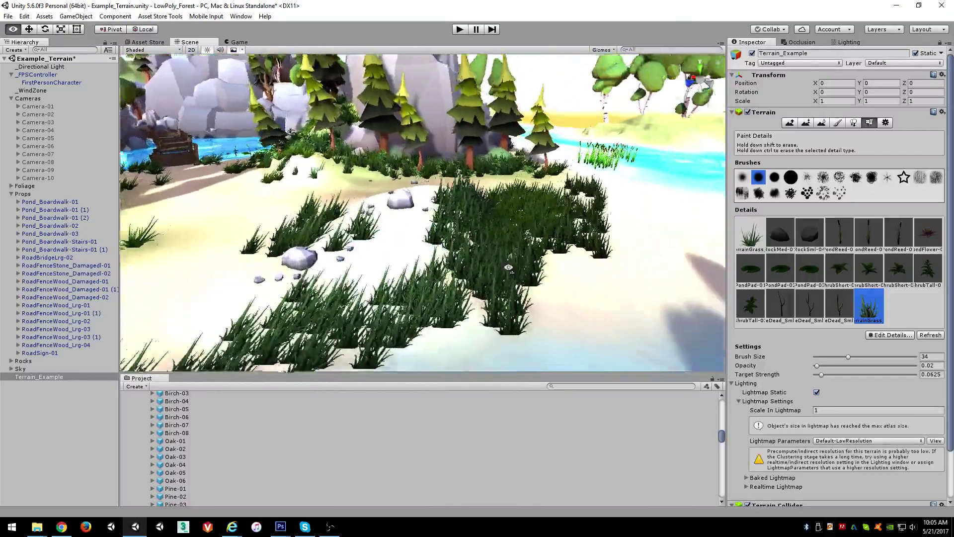
left_click_drag(348, 194, 404, 205, "alt")
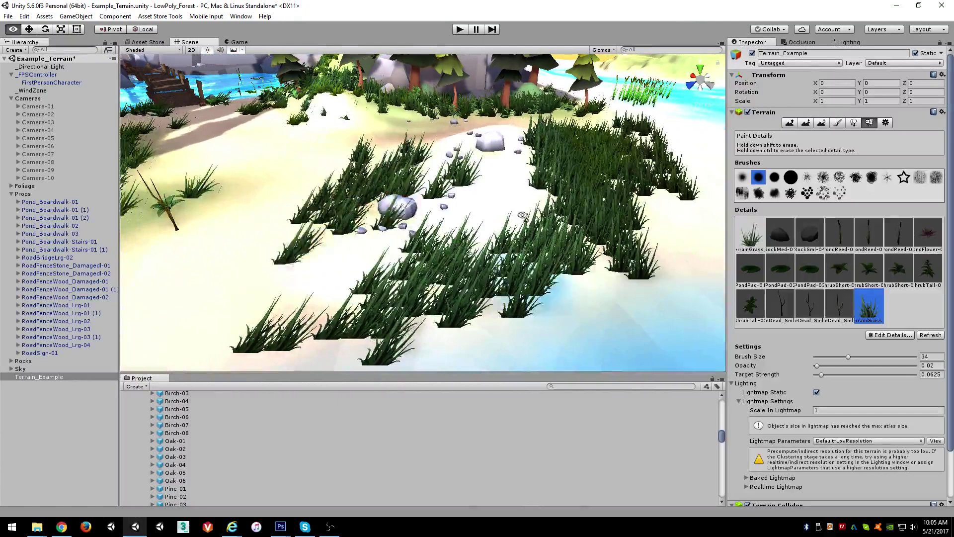
scroll(330, 215, "down", 3)
left_click_drag(542, 278, 419, 246, "alt")
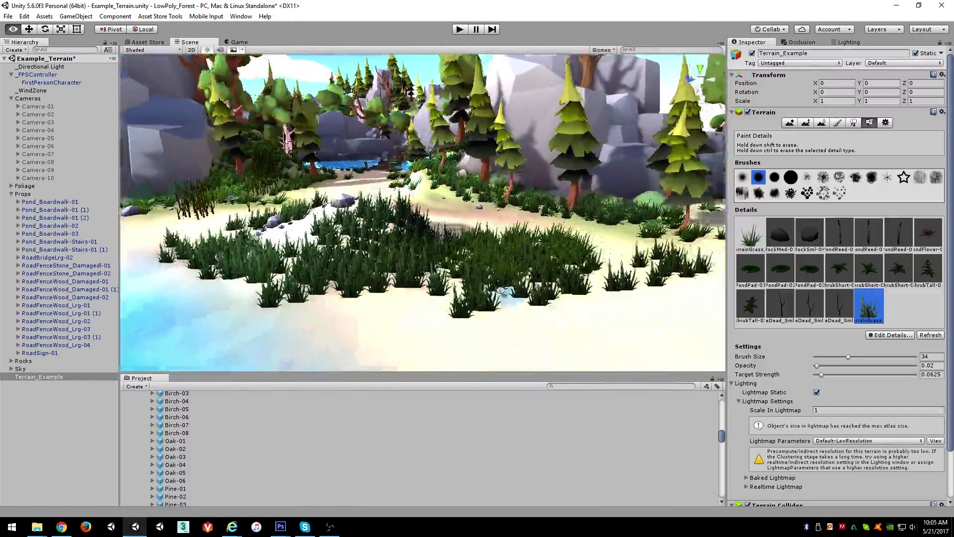
right_click_drag(455, 279, 431, 272)
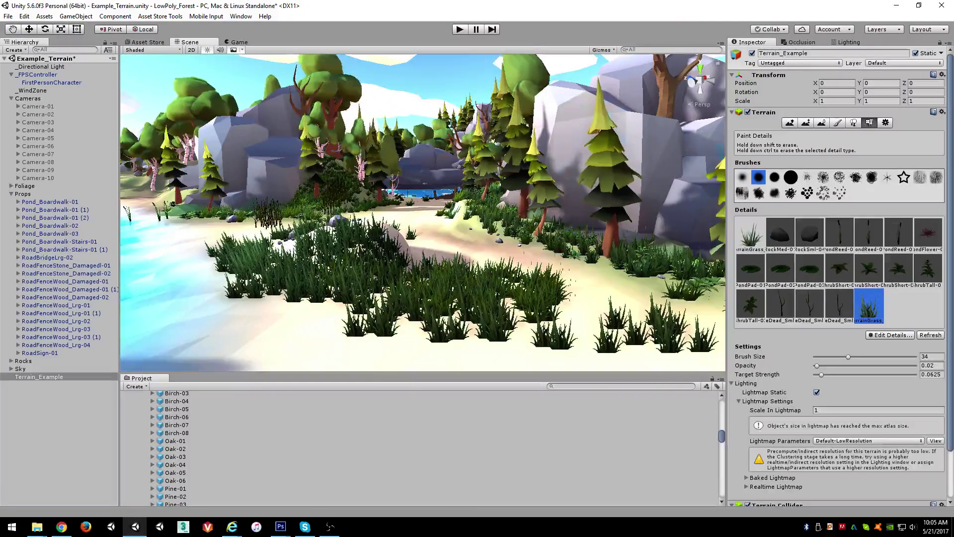
Paint the pond flower detail on the water beside the lily pads
left_click(929, 235)
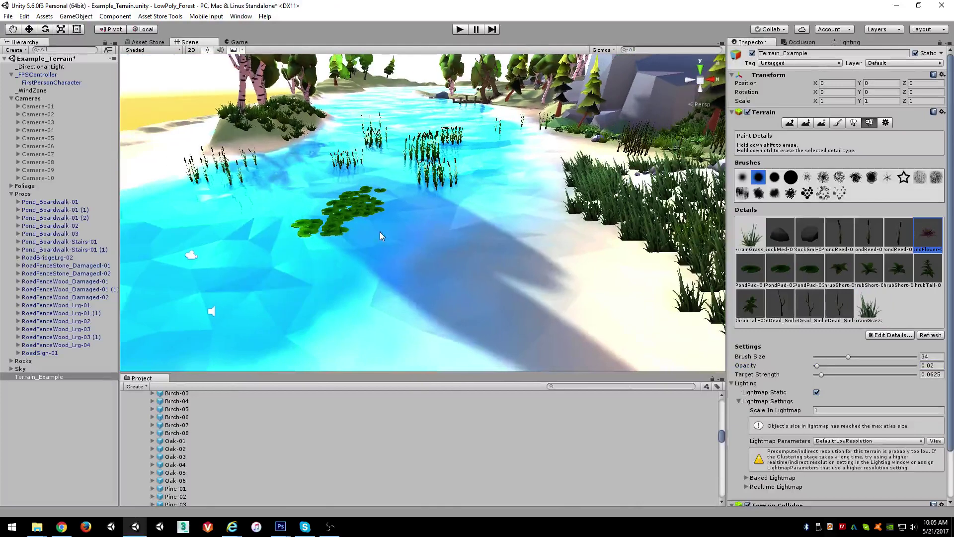
right_click_drag(410, 246, 333, 266)
left_click(386, 203)
Play the scene to view the forest in the game camera, stop playback and return to the Scene view
right_click_drag(561, 235, 925, 177)
left_click_drag(925, 176, 892, 266, "alt")
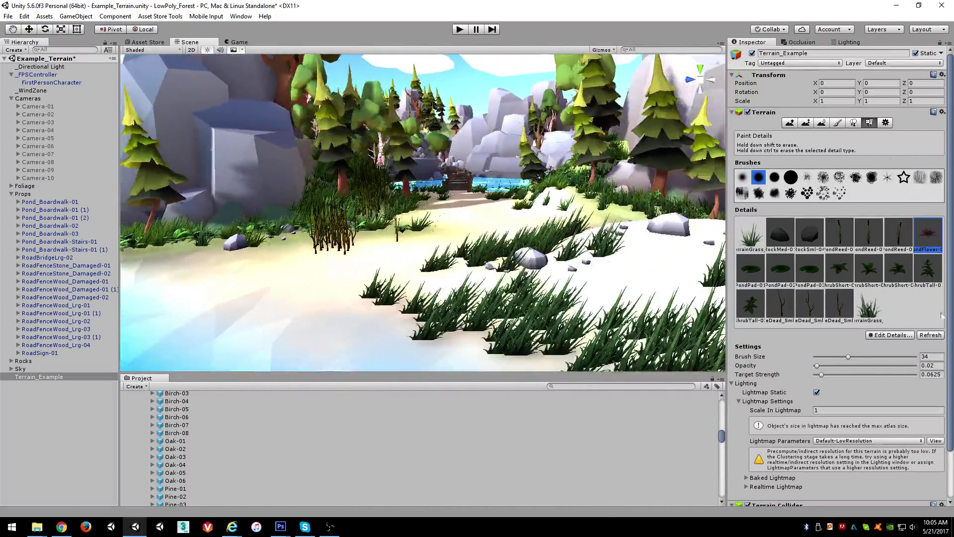
right_click_drag(608, 269, 467, 259)
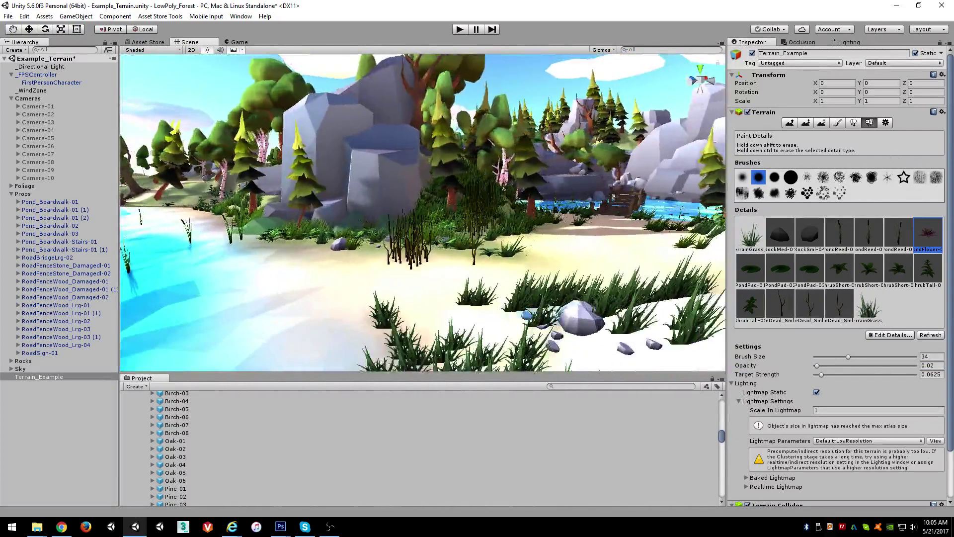
right_click_drag(497, 299, 556, 322)
key("ctrl+p")
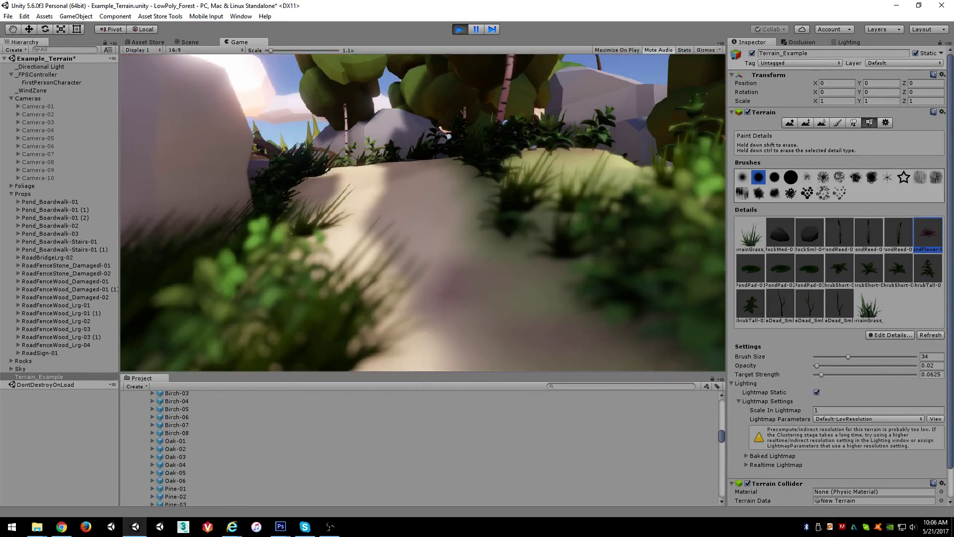
left_click(460, 29)
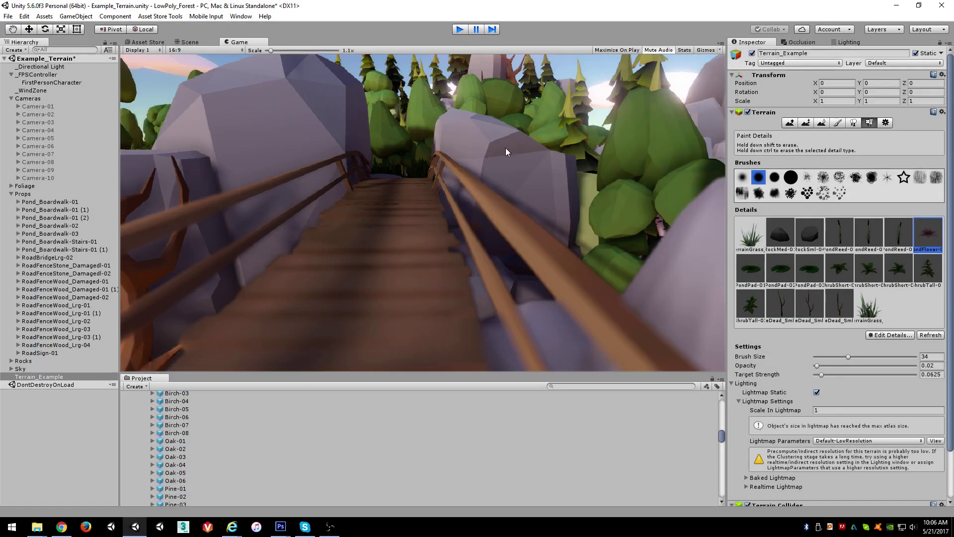
key("ctrl+1")
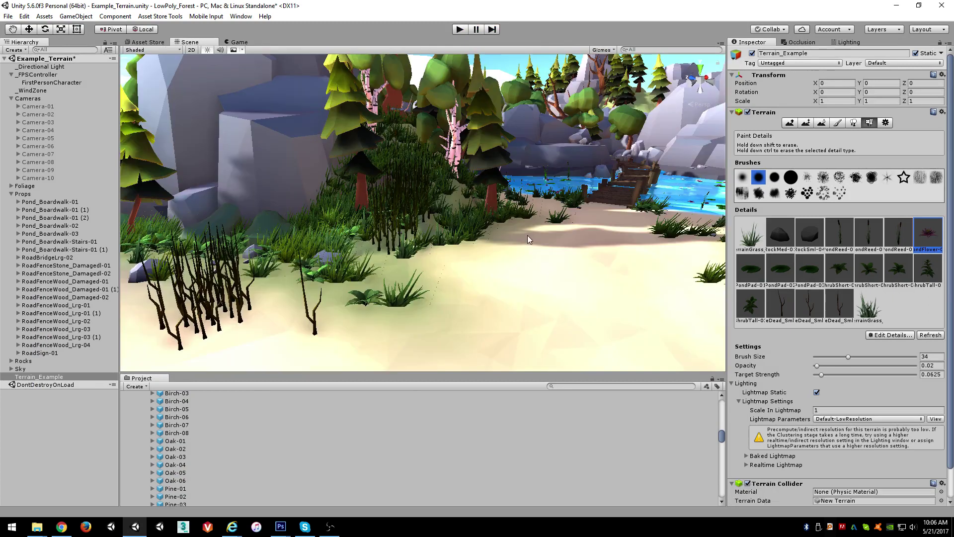
Open the Terrain Settings and switch Bake Light Probes For Trees on and off to compare the tree lighting around the pond
left_click_drag(529, 294, 452, 250, "alt")
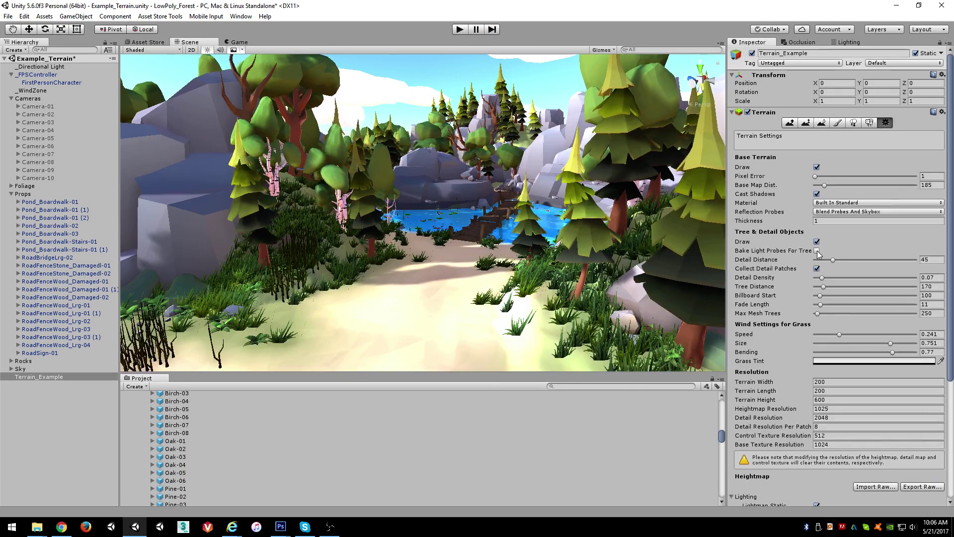
right_click_drag(634, 275, 604, 256)
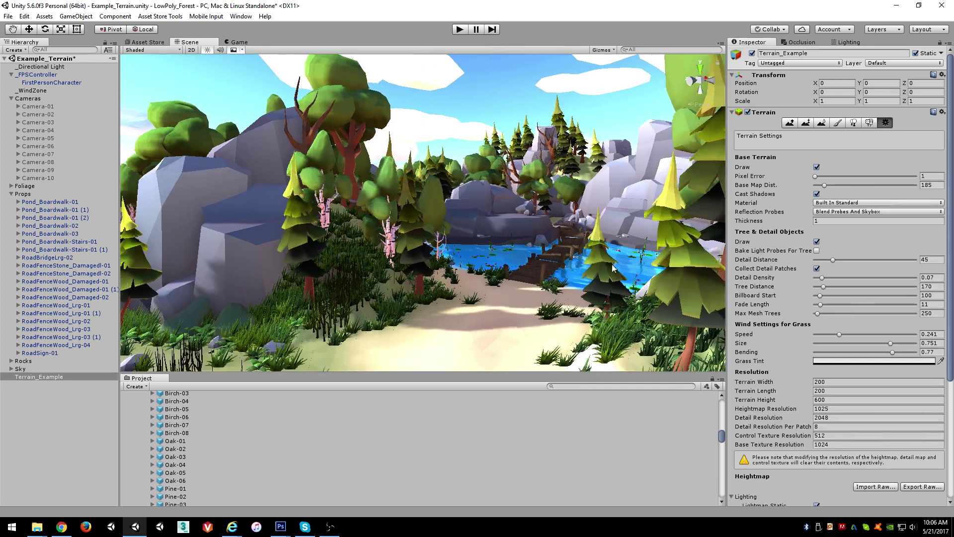
left_click(817, 251)
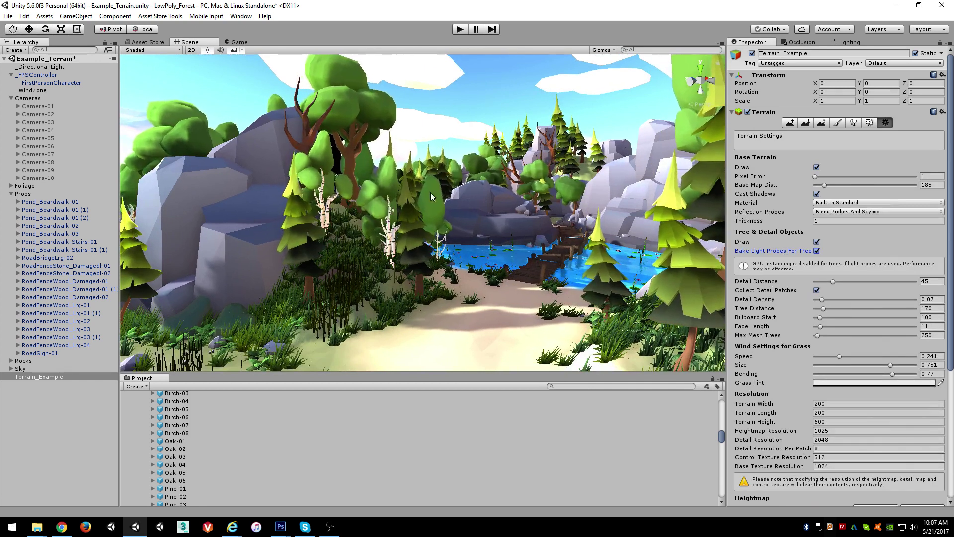
right_click_drag(397, 228, 345, 236)
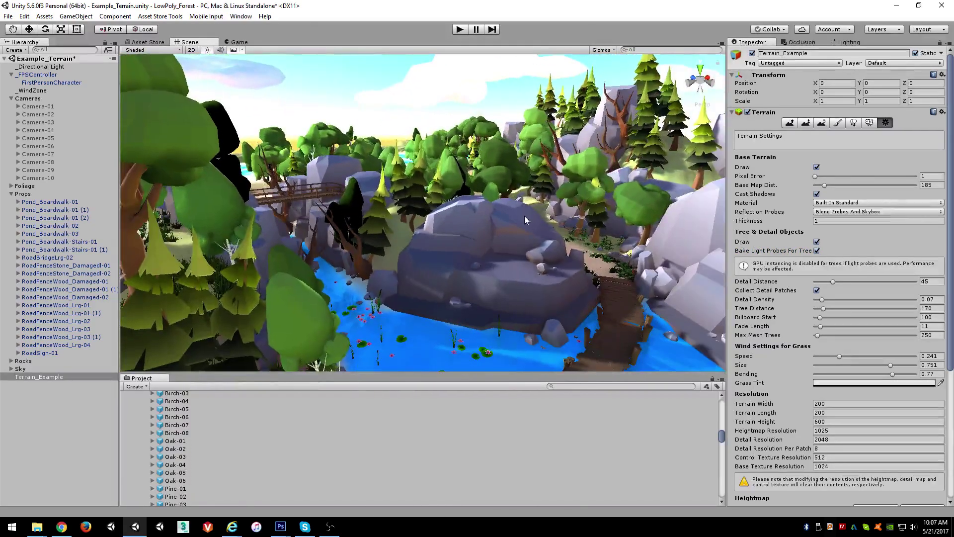
right_click_drag(469, 259, 501, 262)
right_click_drag(587, 257, 338, 224)
left_click(817, 251)
Look over the forest path, shoreline mound and pond boardwalk with the tree light probes switched off
right_click_drag(627, 267, 241, 226)
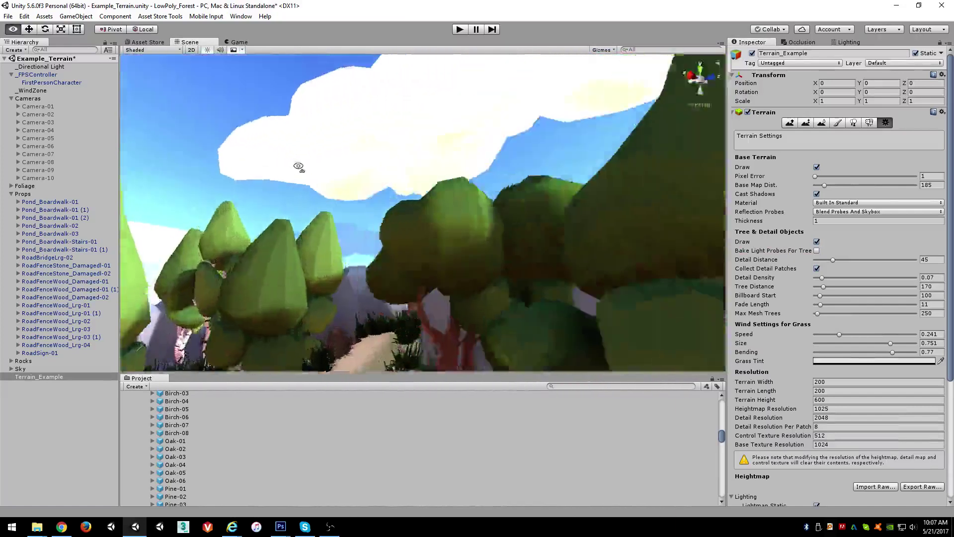
right_click_drag(298, 166, 363, 216)
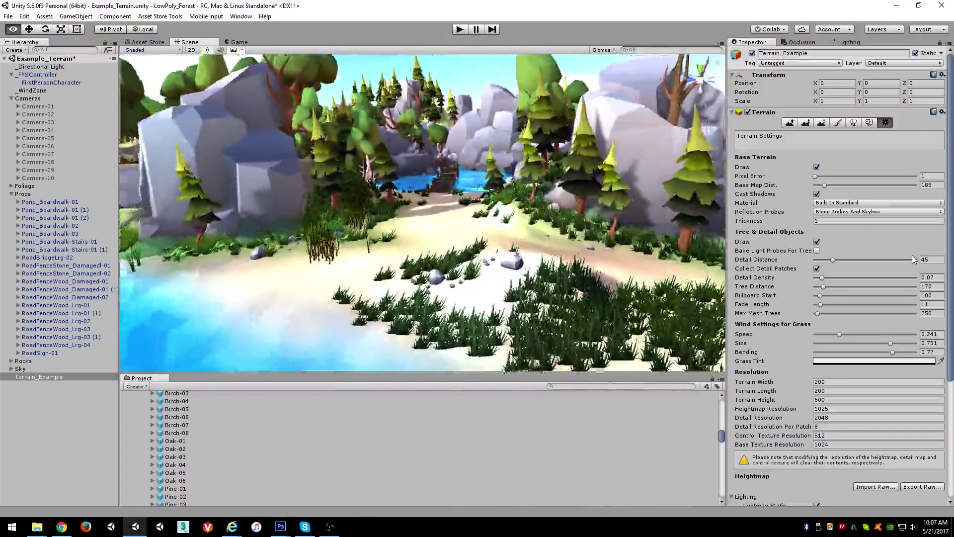
key("w")
right_click_drag(911, 255, 872, 237)
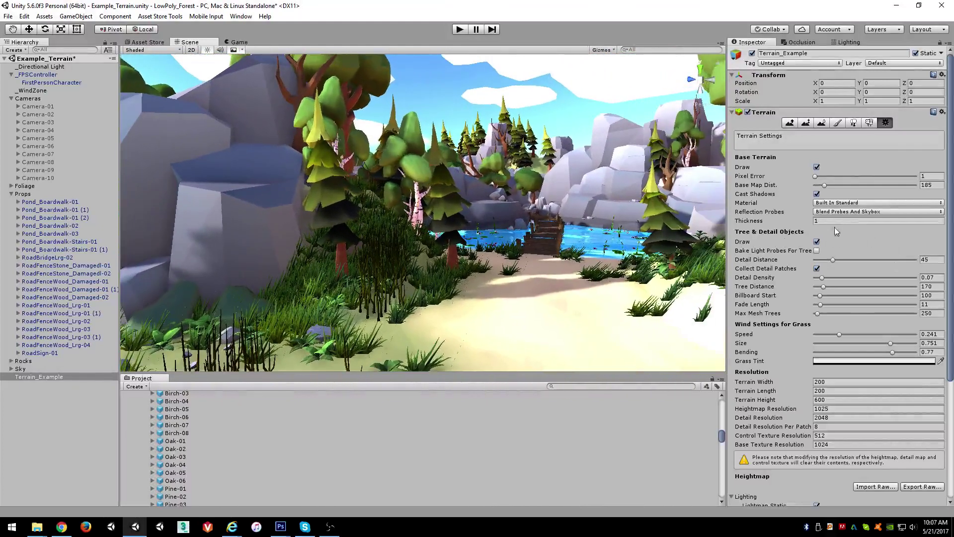
right_click_drag(521, 240, 558, 278)
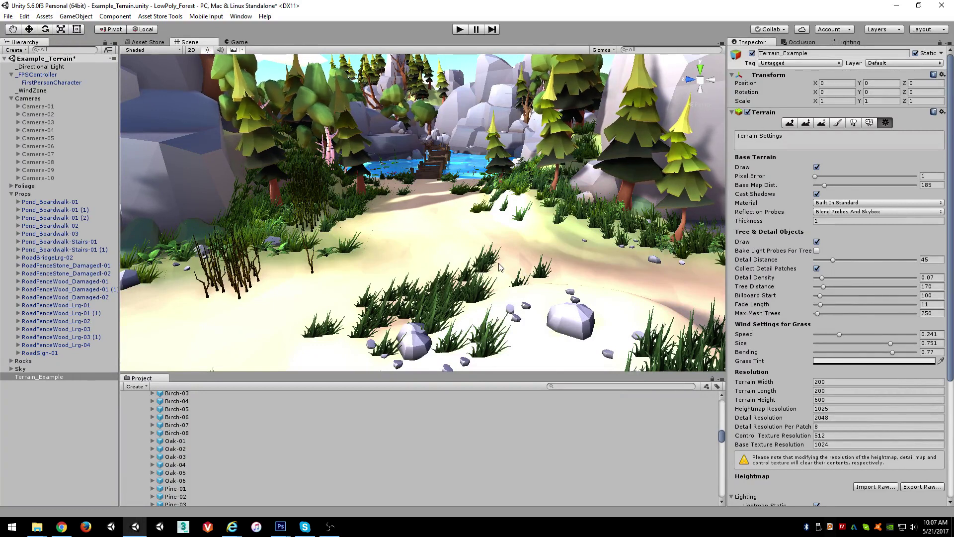
right_click_drag(529, 275, 500, 238)
mouse_move(501, 239)
left_mouse_down("alt")
mouse_move(447, 228)
mouse_move(499, 230)
left_mouse_up("alt")
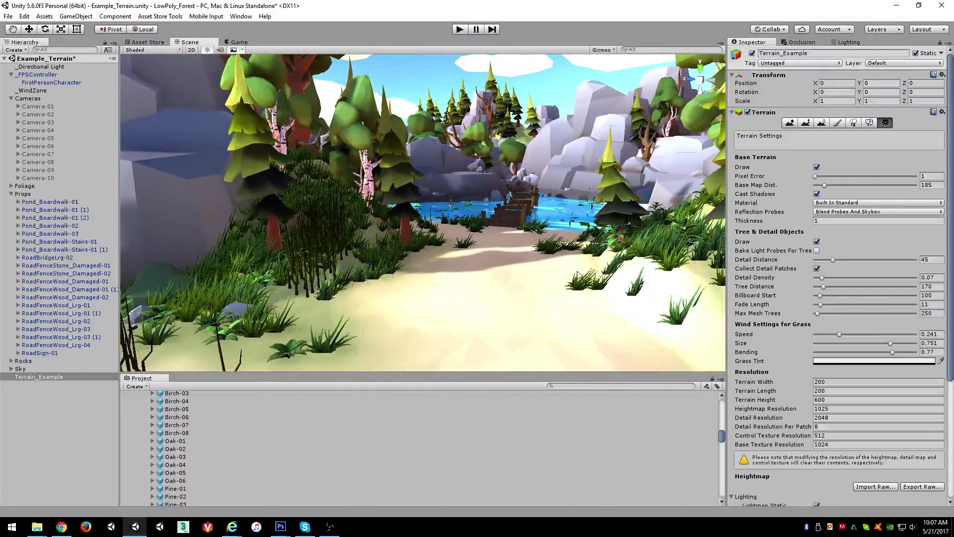